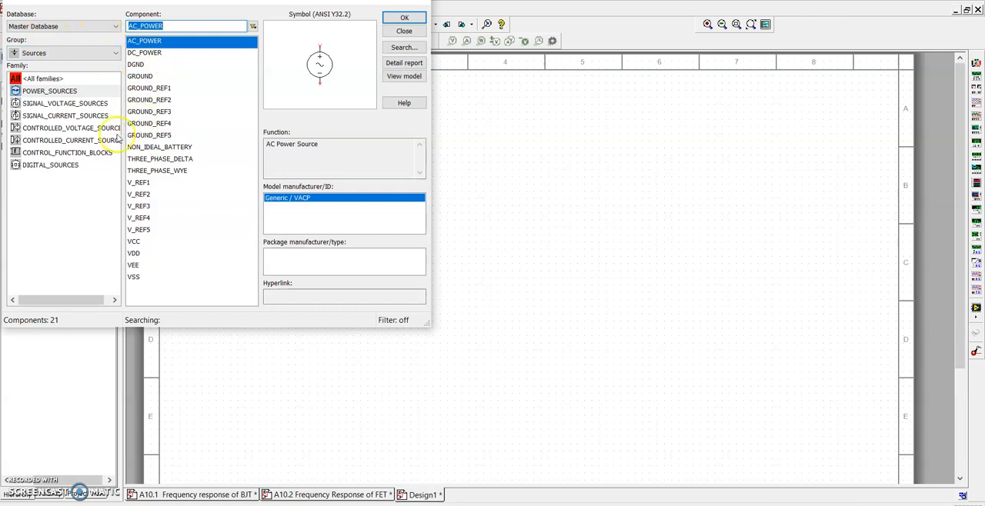
Browse the resistor, capacitor and inductor families in the component library's Basic group
{"action": "left_click", "coordinate": [108, 60]}
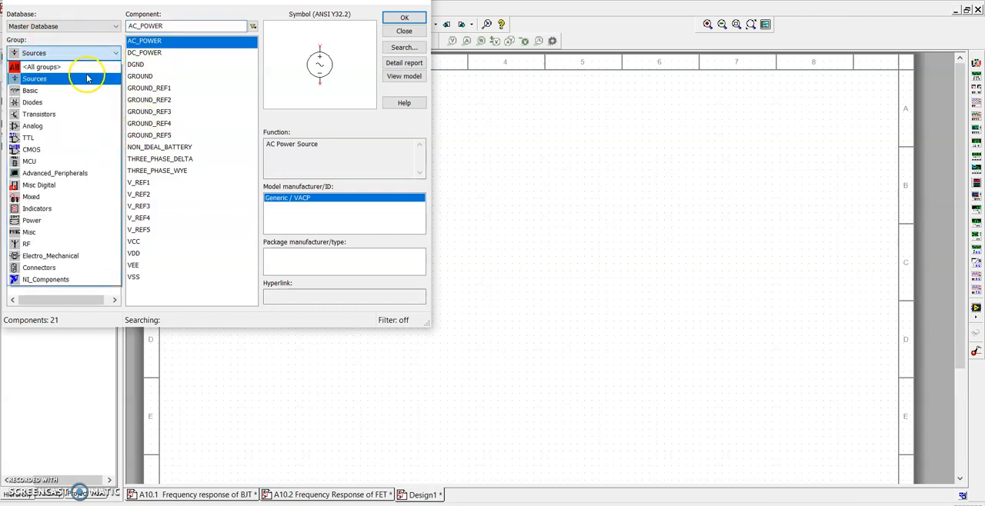
{"action": "left_click", "coordinate": [65, 93]}
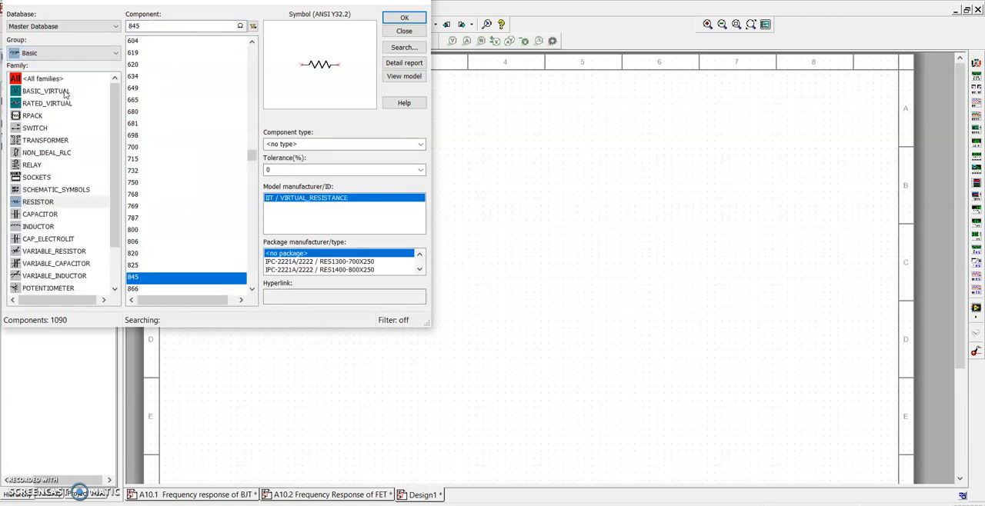
{"action": "left_click", "coordinate": [40, 203]}
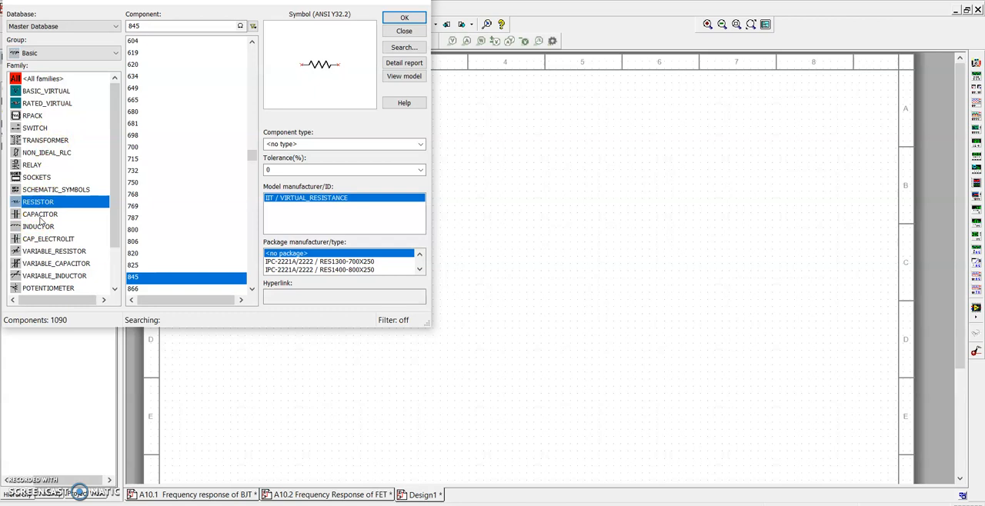
{"action": "left_click", "coordinate": [41, 215]}
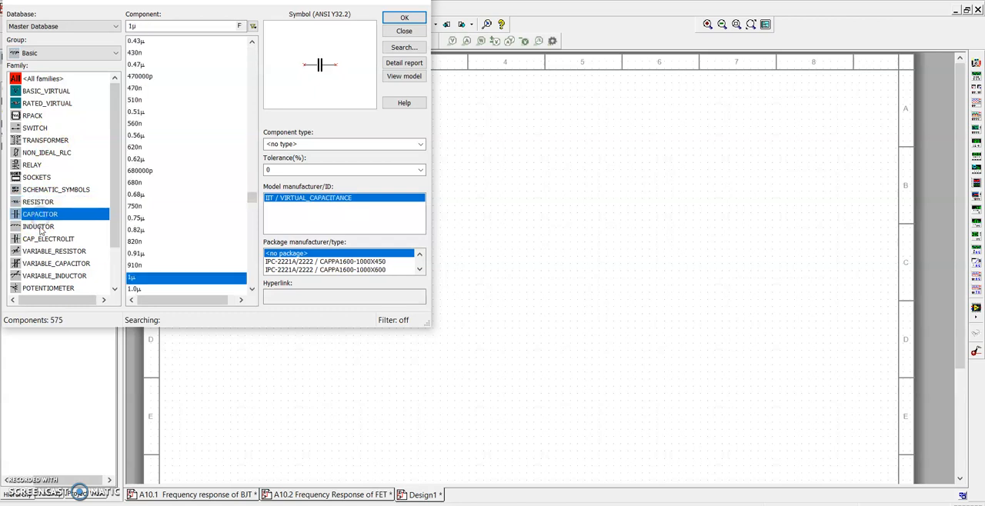
{"action": "left_click", "coordinate": [40, 226]}
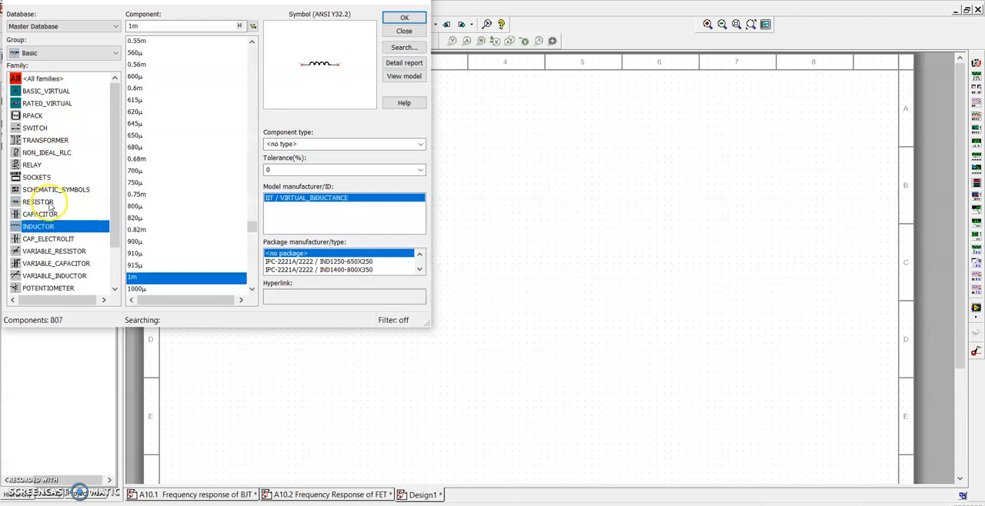
Place a 100 Ω resistor from the Basic group's RESISTOR family near the middle of the Design1 sheet, then close the component browser
{"action": "left_click", "coordinate": [48, 202]}
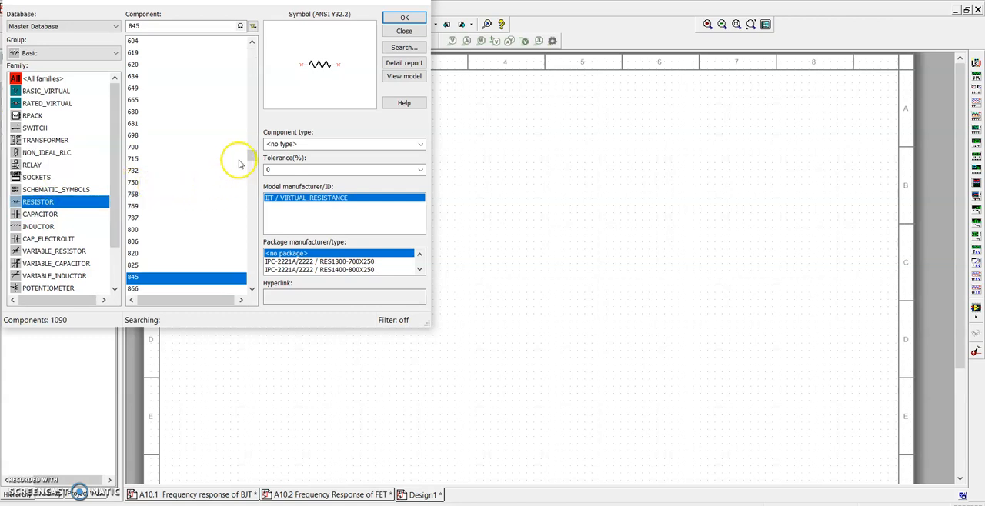
{"action": "left_click_drag", "start_coordinate": [252, 160], "coordinate": [261, 43]}
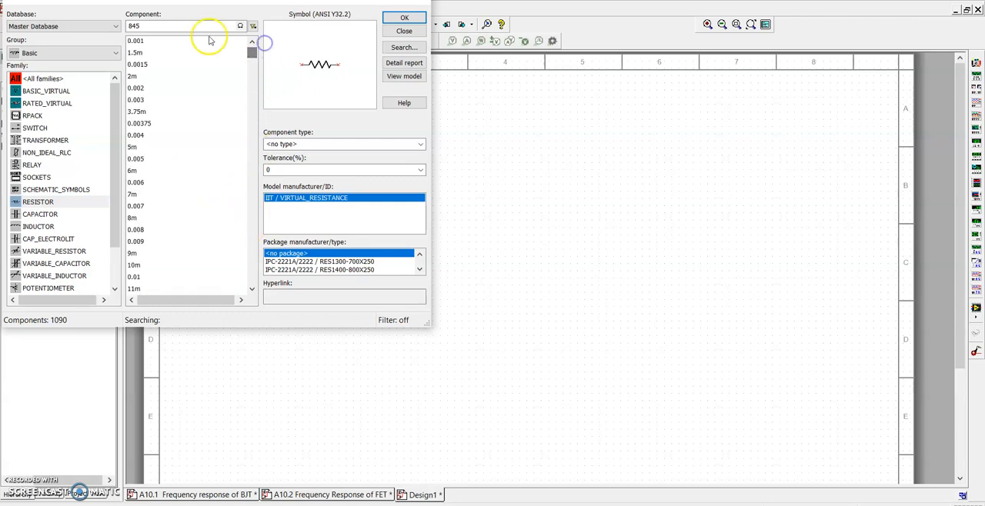
{"action": "key", "text": "BackSpace"}
{"action": "key", "text": "BackSpace"}
{"action": "key", "text": "BackSpace"}
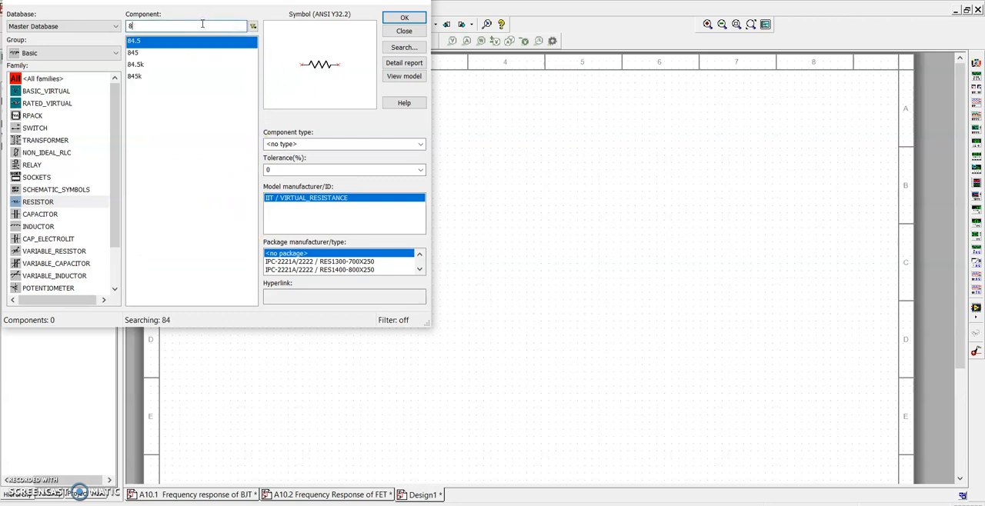
{"action": "type", "text": "100"}
{"action": "left_click", "coordinate": [403, 20]}
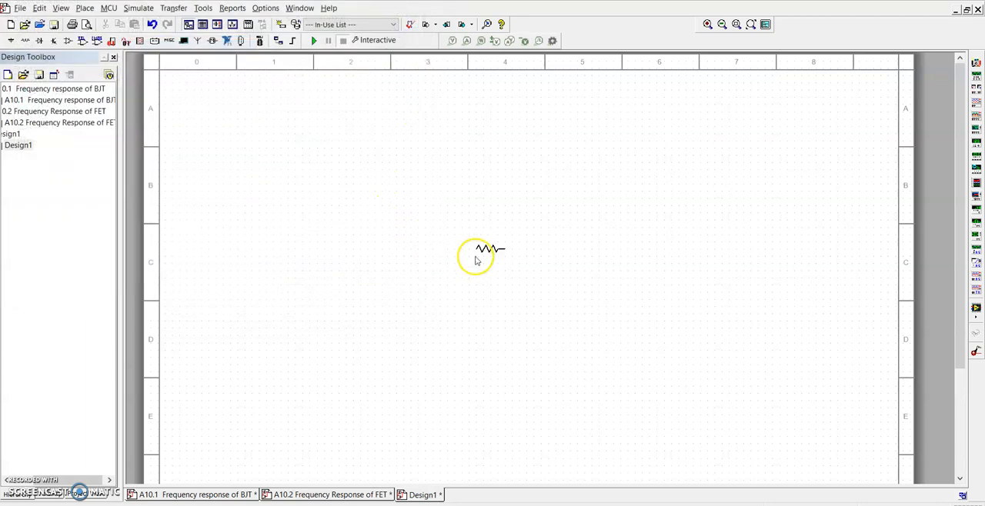
{"action": "left_click", "coordinate": [448, 244]}
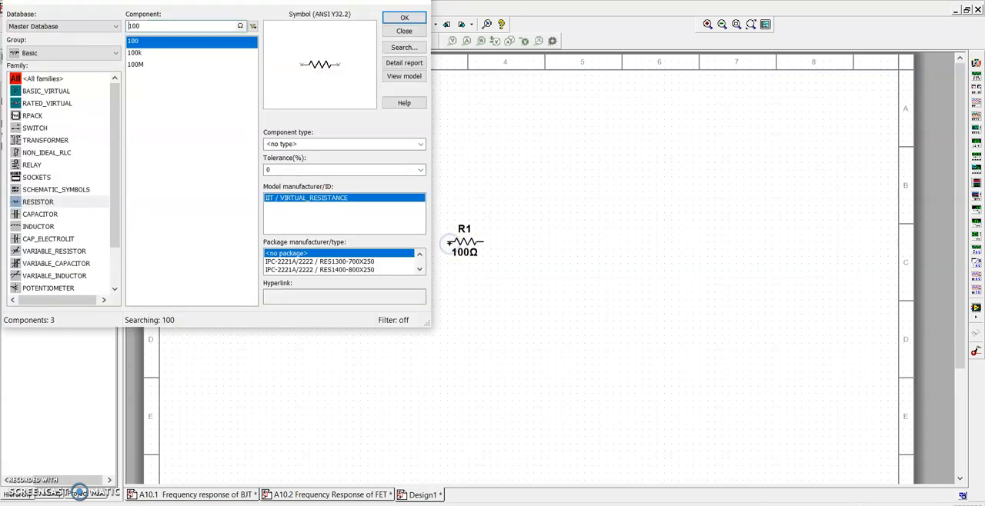
{"action": "left_click", "coordinate": [406, 30]}
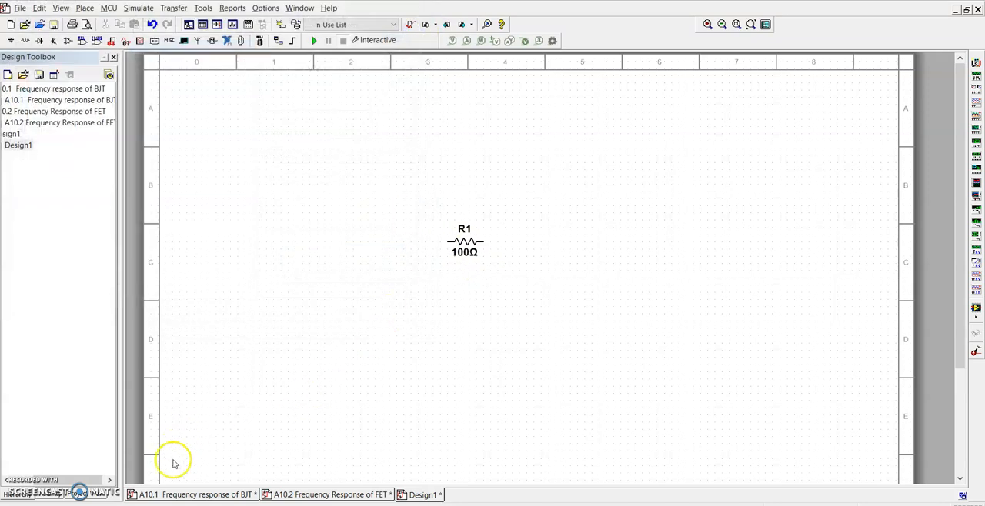
Open the A10.1 Frequency response of BJT design and review its AC Sweep frequency parameters and output variables
{"action": "left_click", "coordinate": [177, 495]}
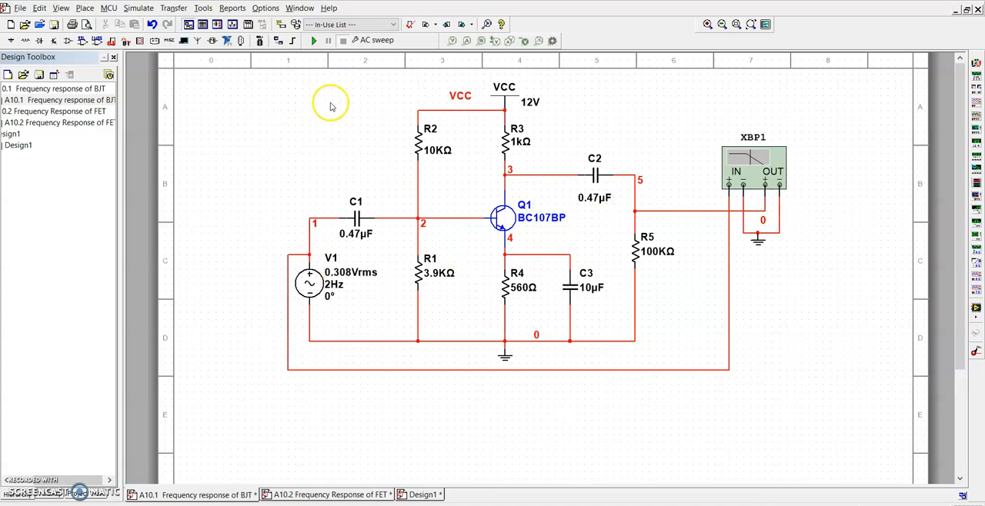
{"action": "left_click", "coordinate": [387, 43]}
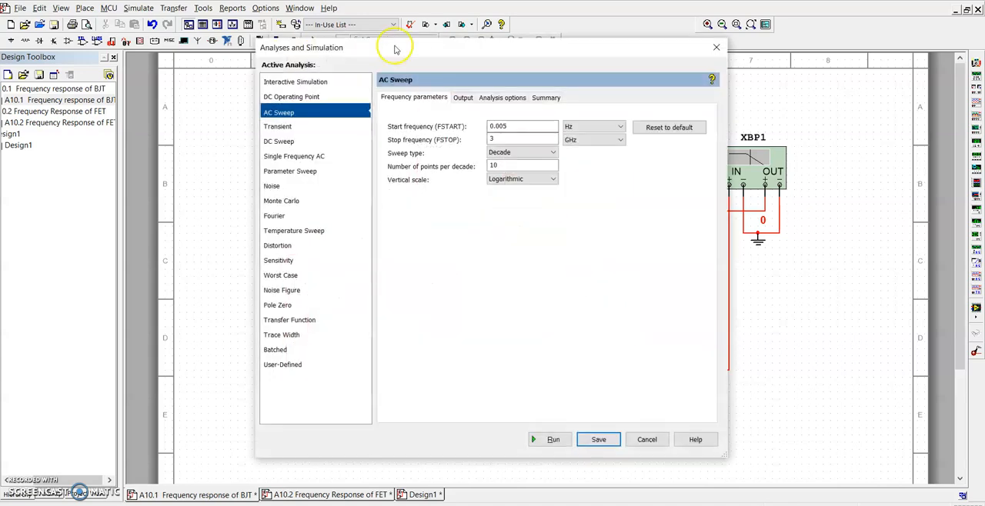
{"action": "left_click", "coordinate": [462, 100]}
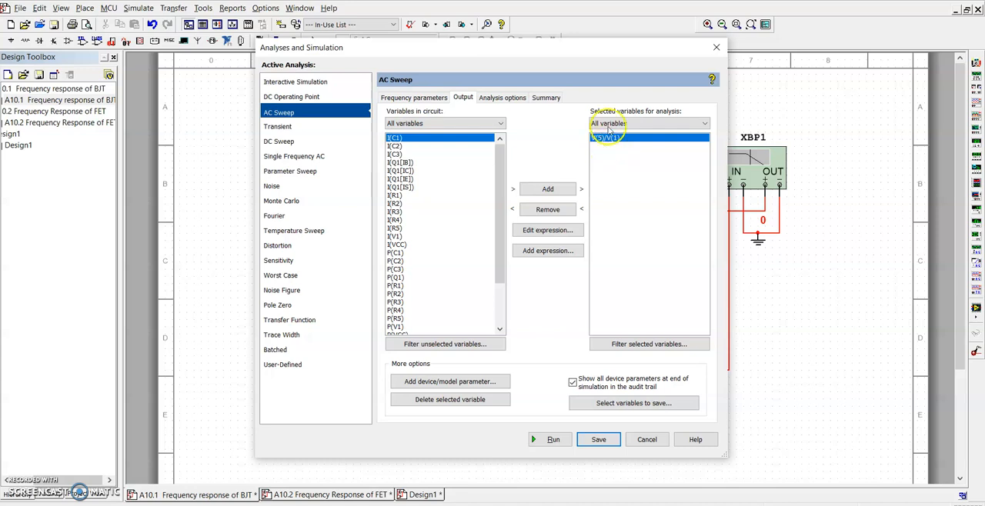
{"action": "left_click", "coordinate": [716, 47]}
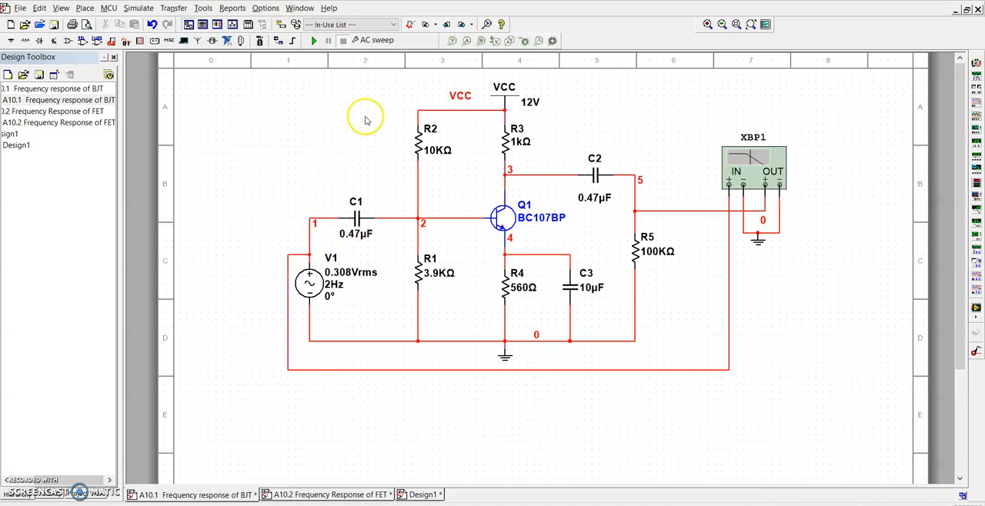
Inspect the net properties of the output wire between C2 and R5
{"action": "right_click", "coordinate": [634, 199]}
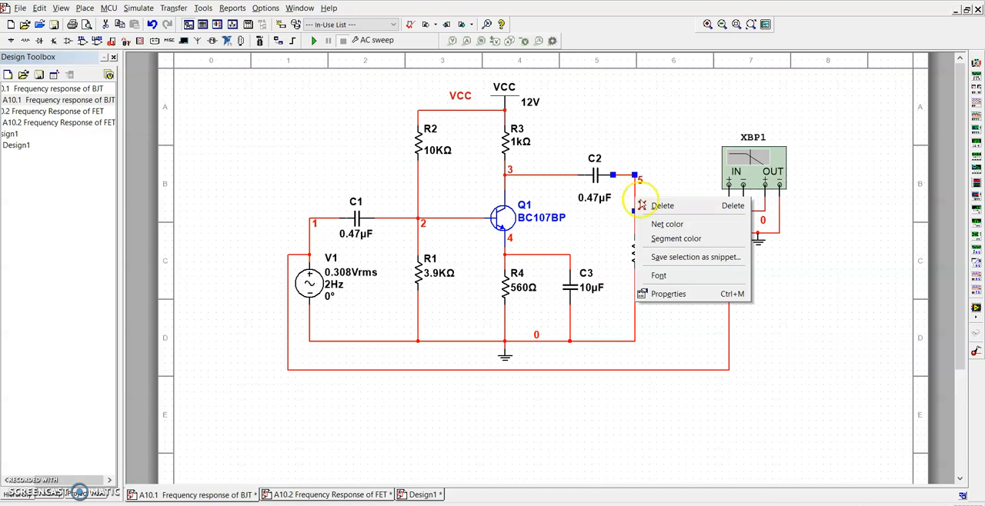
{"action": "left_click", "coordinate": [663, 294]}
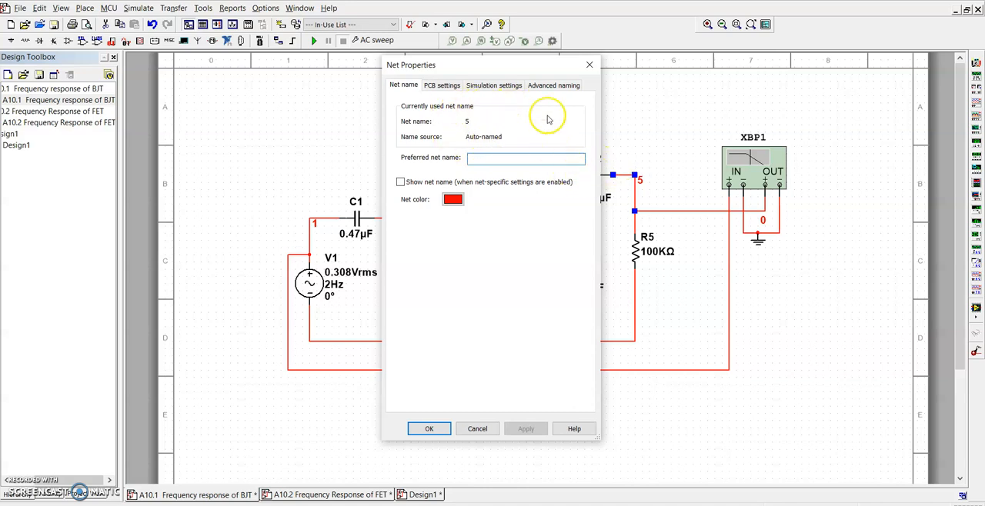
{"action": "left_click", "coordinate": [590, 65]}
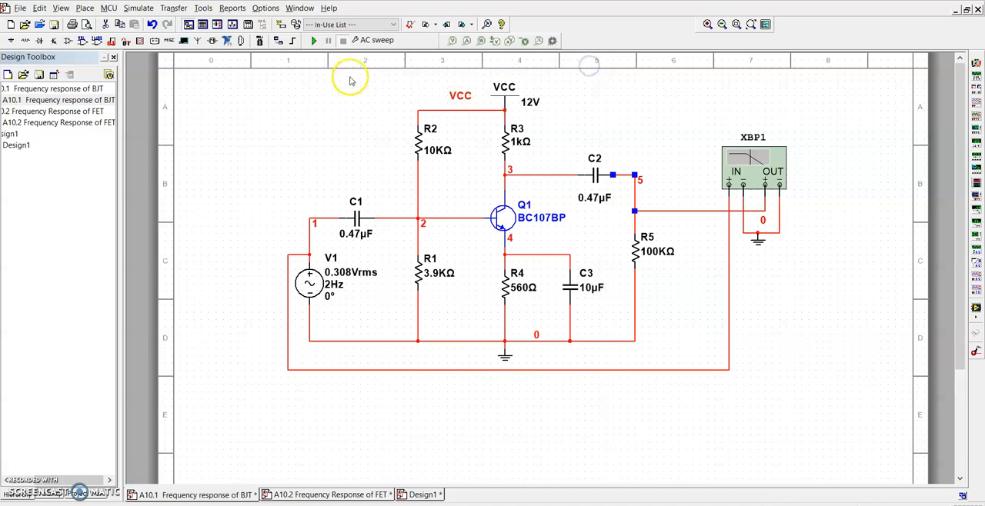
Run the AC Sweep analysis with V(5)/V(1) as the selected output variable
{"action": "left_click", "coordinate": [360, 40]}
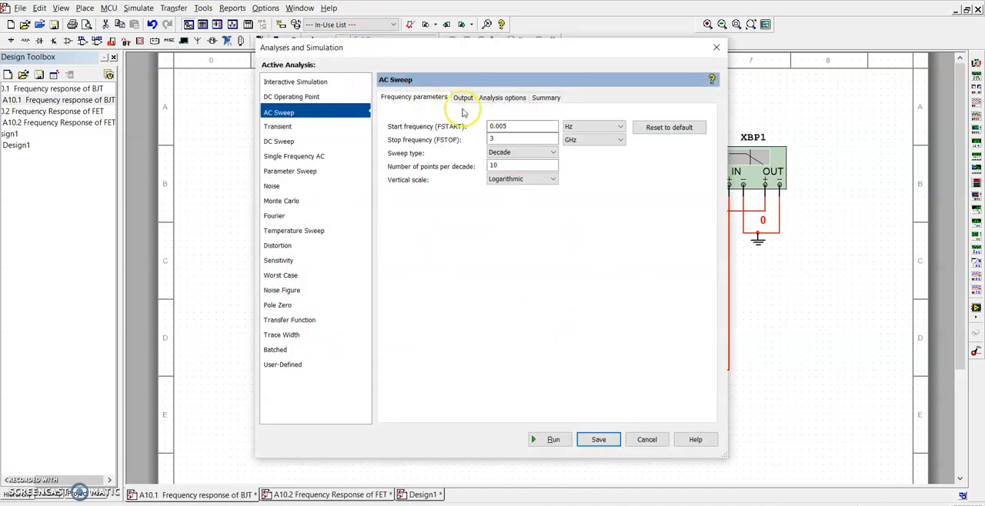
{"action": "left_click", "coordinate": [460, 103]}
{"action": "left_click", "coordinate": [611, 139]}
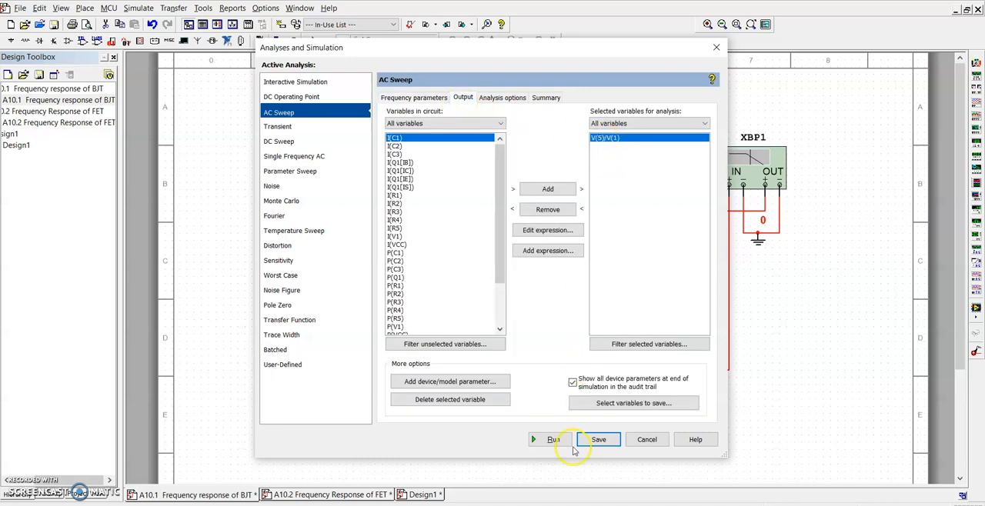
{"action": "left_click", "coordinate": [558, 447]}
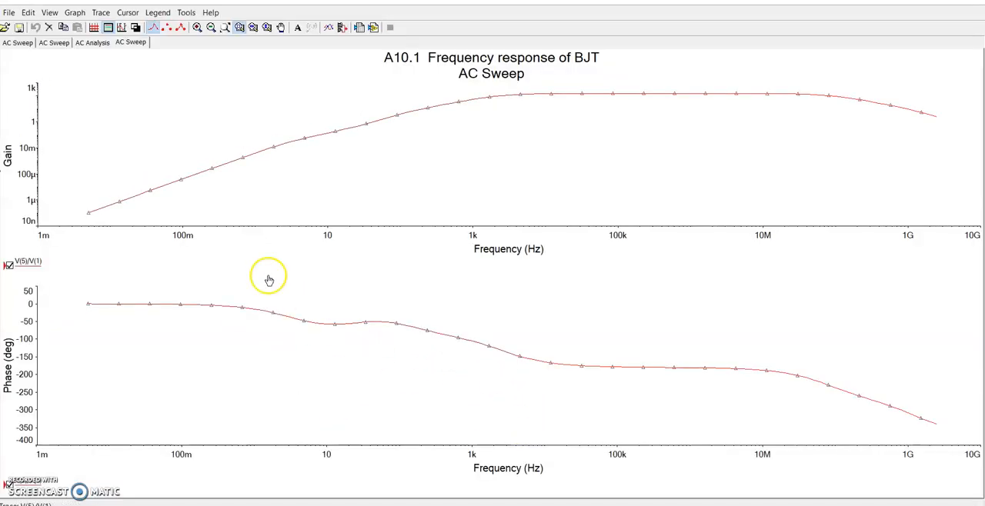
Change the gain plot's vertical axis scale to linear
{"action": "double_click", "coordinate": [9, 154]}
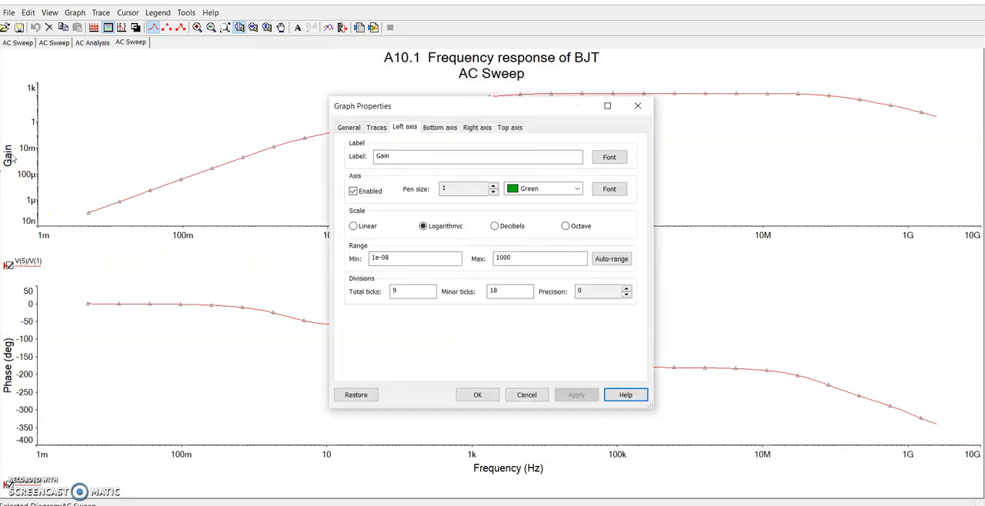
{"action": "left_click", "coordinate": [353, 226]}
{"action": "left_click", "coordinate": [477, 393]}
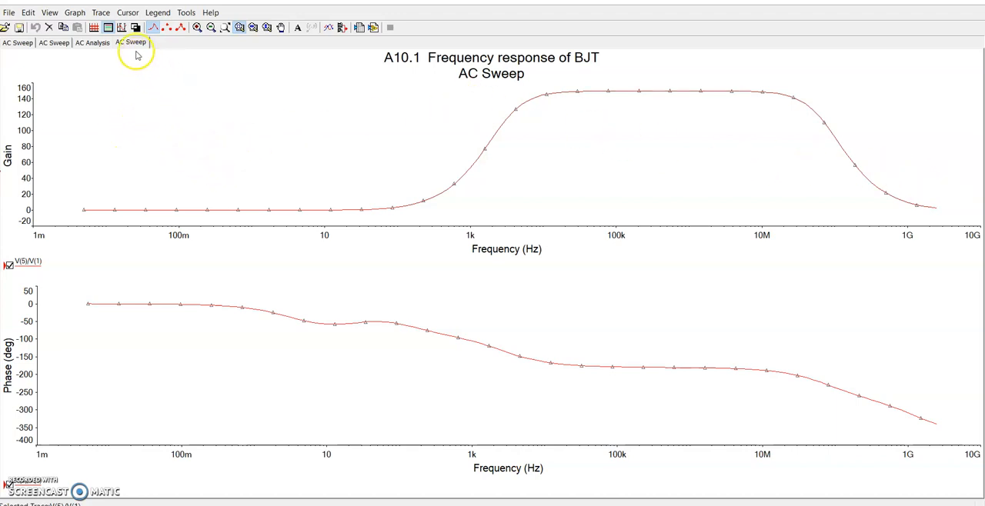
Show the measurement cursors on the gain plot and move the first cursor to about 25.5 kHz
{"action": "left_click", "coordinate": [129, 13]}
{"action": "left_click", "coordinate": [135, 27]}
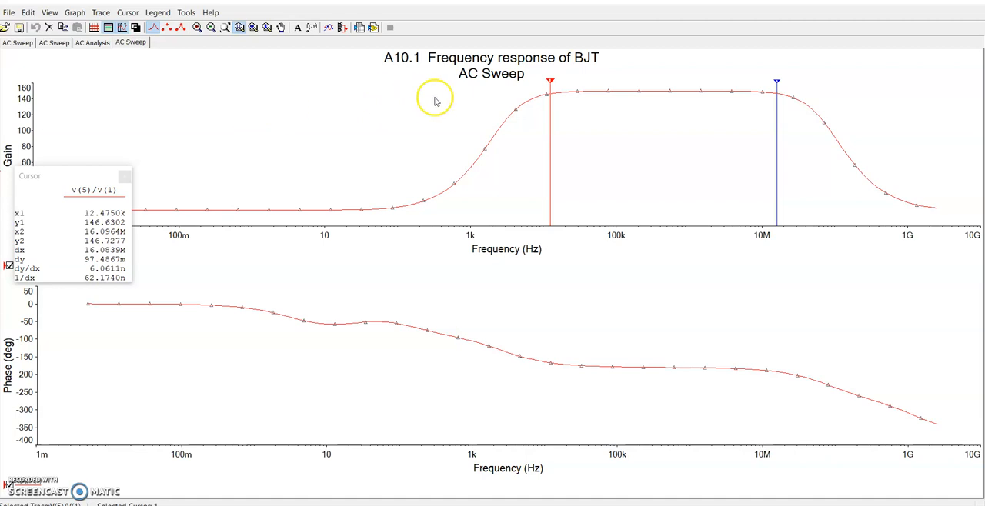
{"action": "mouse_move", "coordinate": [550, 81]}
{"action": "left_mouse_down"}
{"action": "mouse_move", "coordinate": [642, 87]}
{"action": "mouse_move", "coordinate": [656, 101]}
{"action": "mouse_move", "coordinate": [572, 135]}
{"action": "left_mouse_up"}
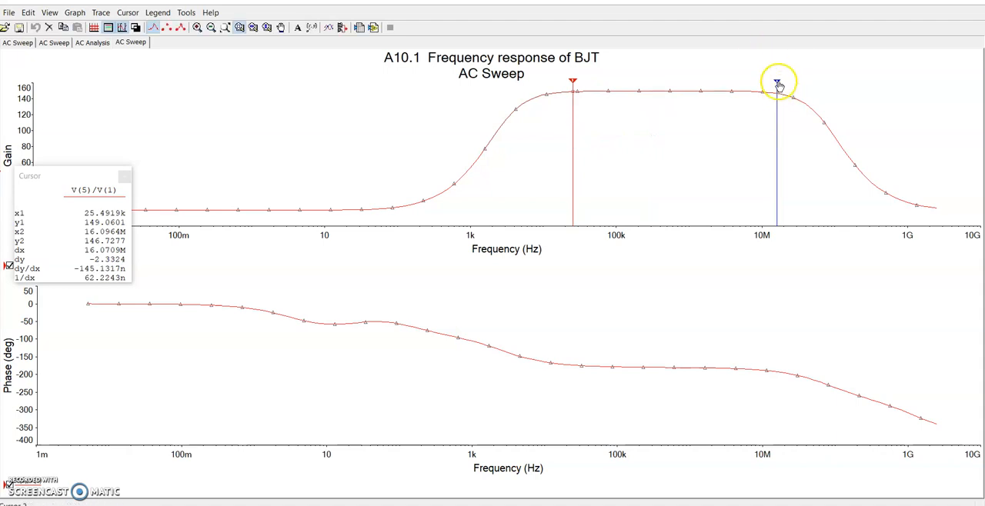
Move the second cursor along the flat region of the gain curve, finishing at about 1.9 MHz
{"action": "mouse_move", "coordinate": [776, 83]}
{"action": "left_mouse_down"}
{"action": "mouse_move", "coordinate": [659, 103]}
{"action": "mouse_move", "coordinate": [644, 145]}
{"action": "mouse_move", "coordinate": [664, 147]}
{"action": "mouse_move", "coordinate": [644, 154]}
{"action": "left_mouse_up"}
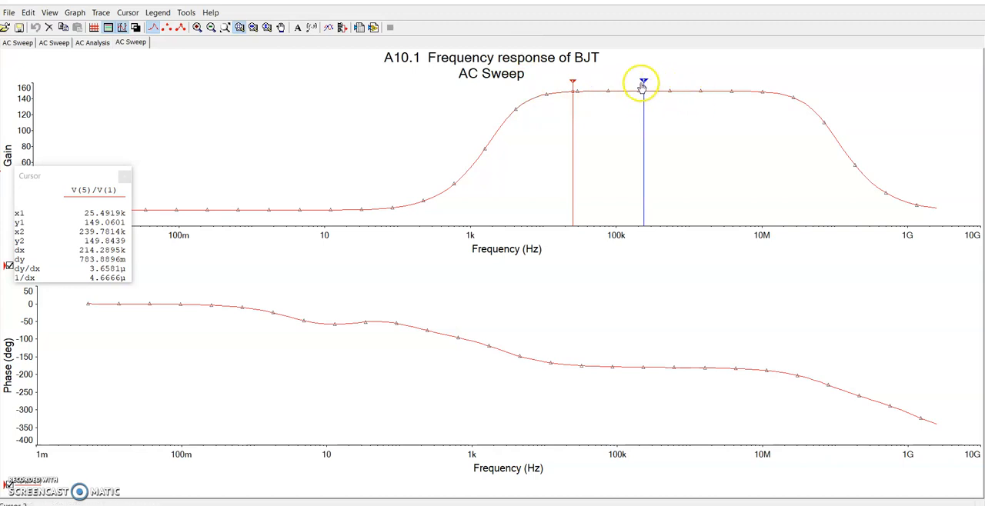
{"action": "left_click_drag", "start_coordinate": [643, 83], "coordinate": [752, 81]}
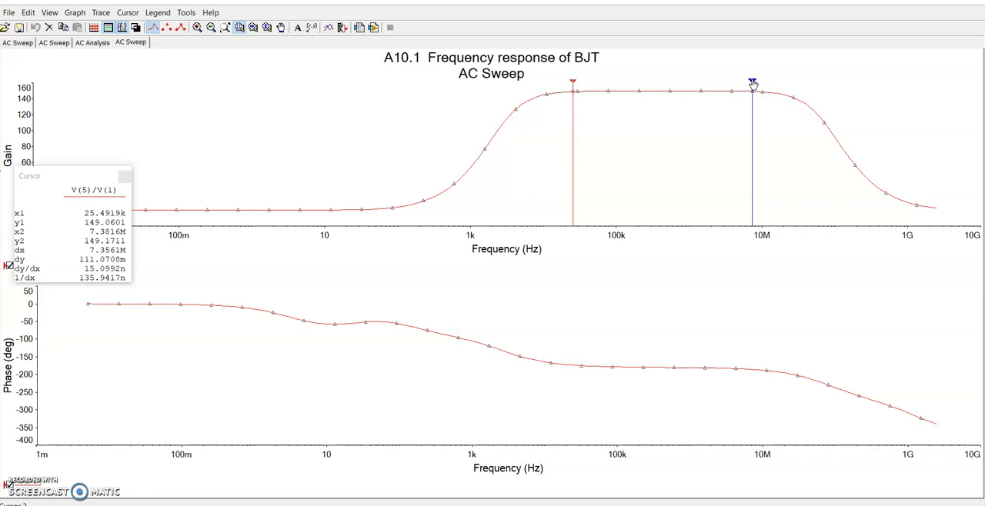
{"action": "left_click", "coordinate": [753, 83]}
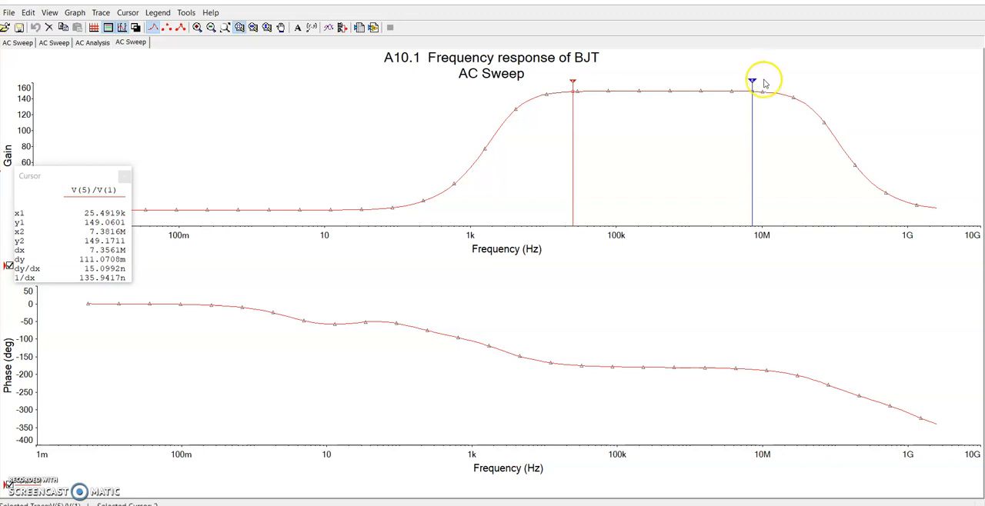
{"action": "left_click_drag", "start_coordinate": [752, 83], "coordinate": [709, 104]}
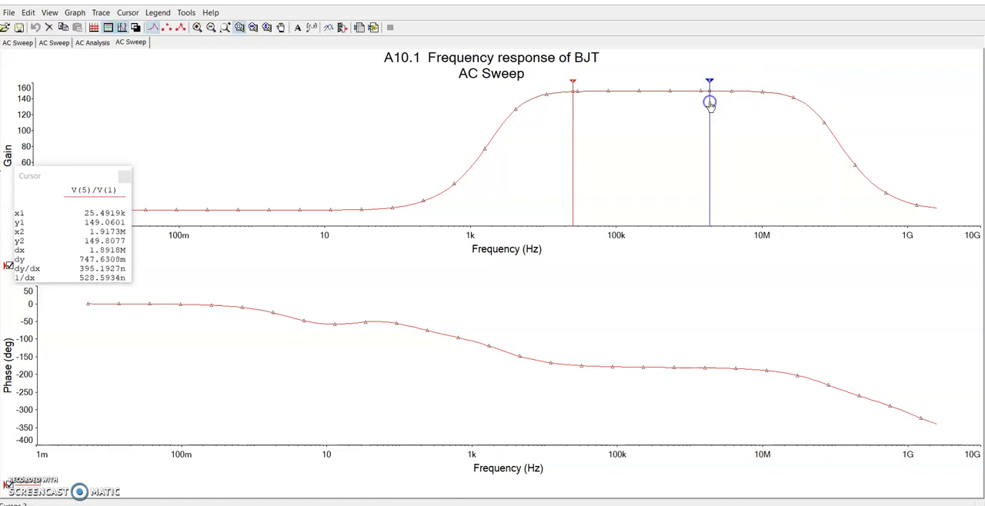
Send the second cursor to the next point towards higher frequencies where the gain has a Y value of 146.808
{"action": "right_click", "coordinate": [709, 83]}
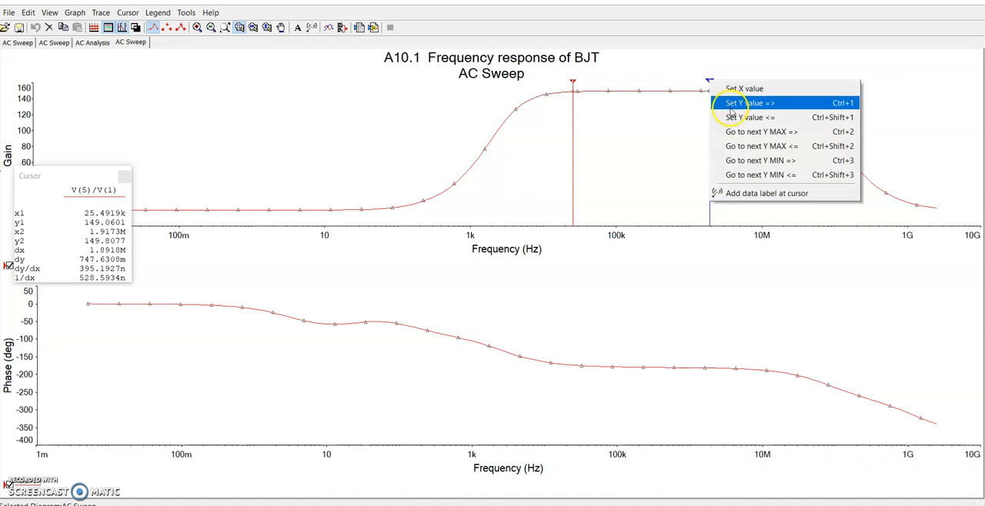
{"action": "left_click", "coordinate": [730, 109]}
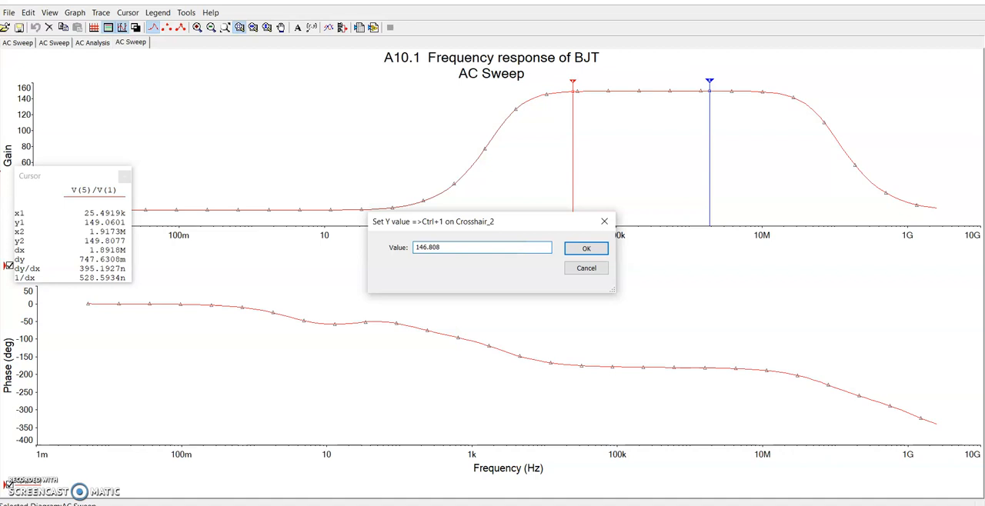
{"action": "left_click", "coordinate": [582, 247]}
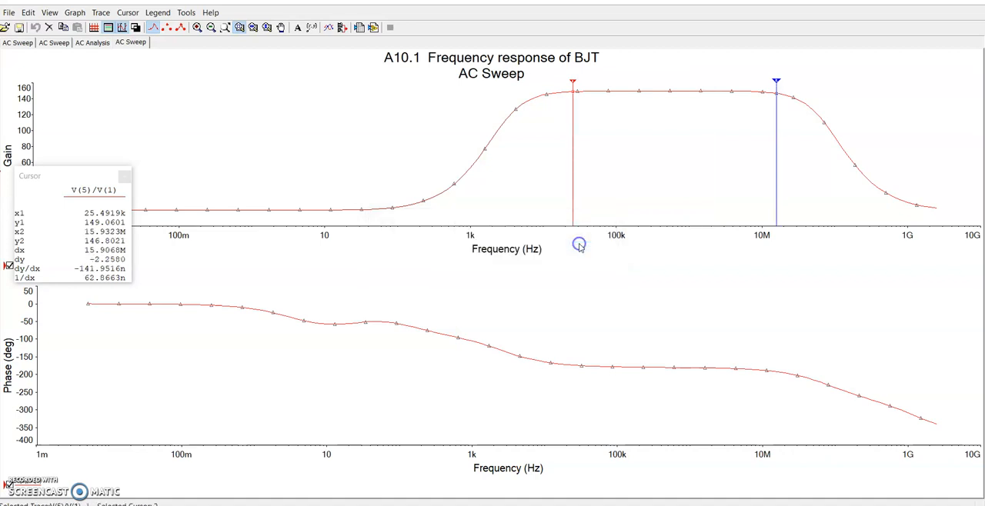
{"action": "left_click", "coordinate": [774, 88]}
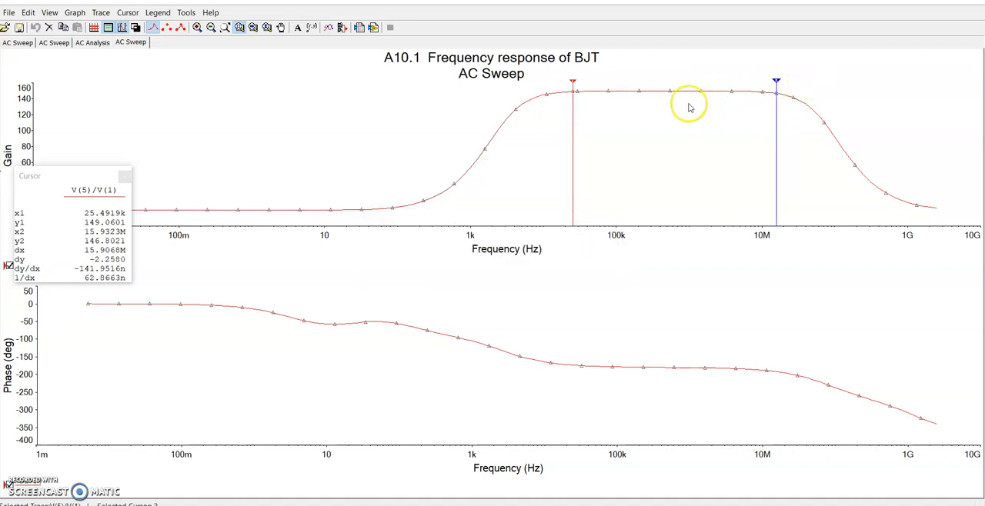
{"action": "left_click", "coordinate": [573, 88]}
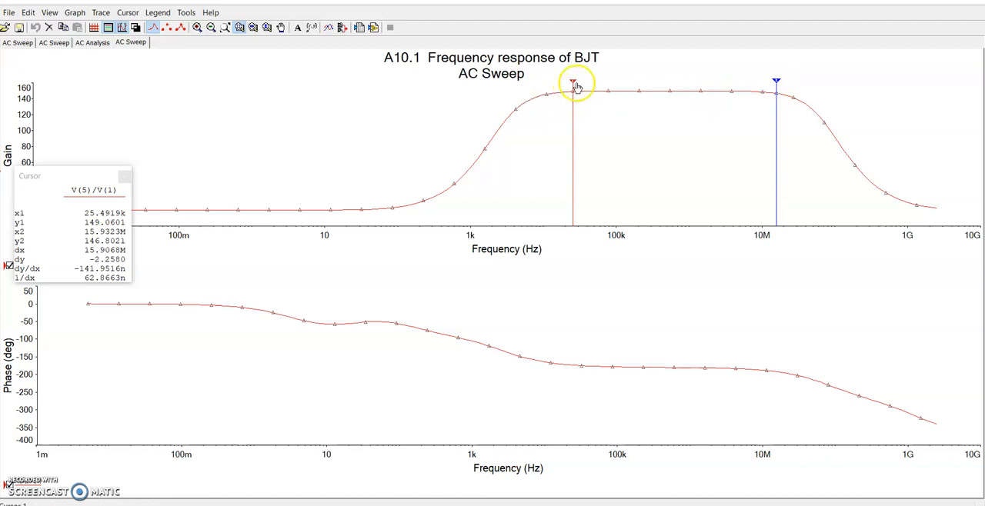
Send the first cursor to the next point towards lower frequencies where the gain has a Y value of 146.06
{"action": "right_click", "coordinate": [573, 84]}
{"action": "right_click", "coordinate": [573, 86]}
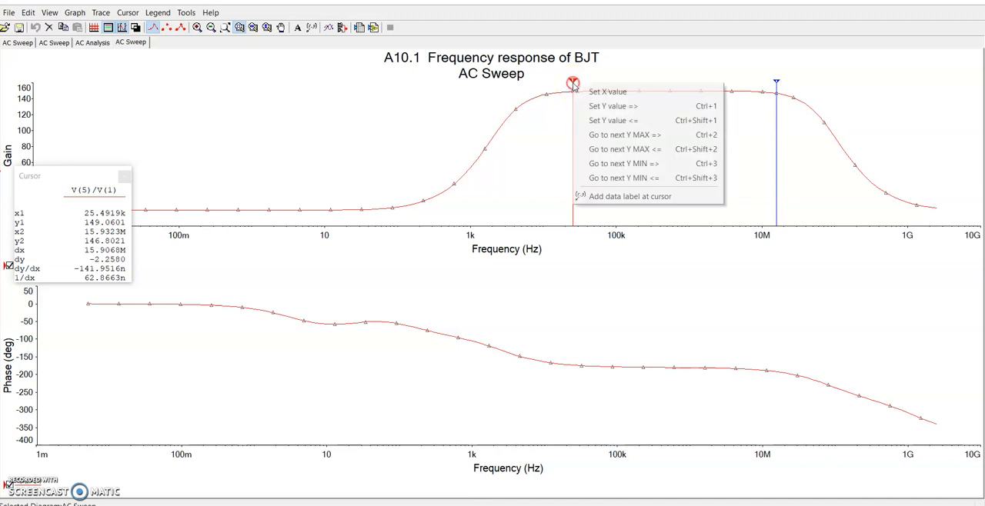
{"action": "left_click", "coordinate": [612, 121]}
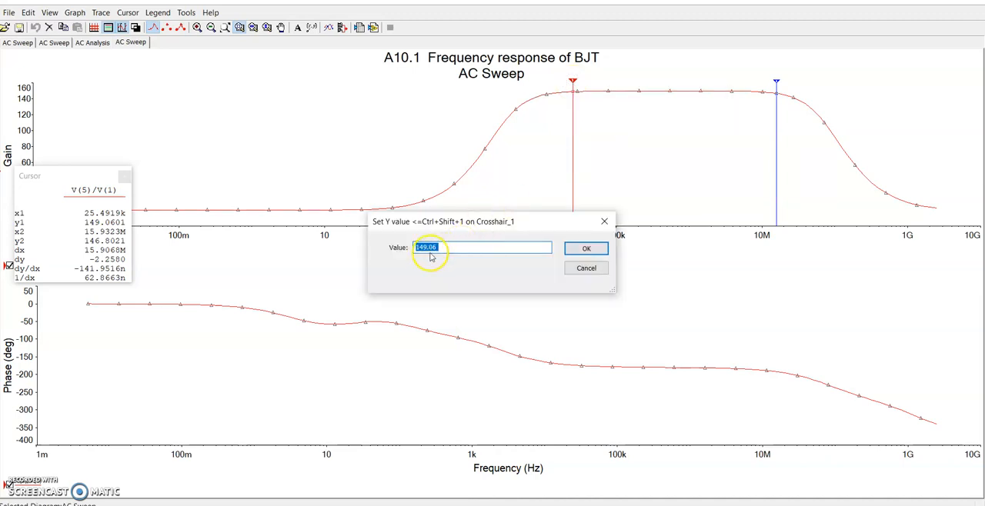
{"action": "left_click", "coordinate": [425, 246]}
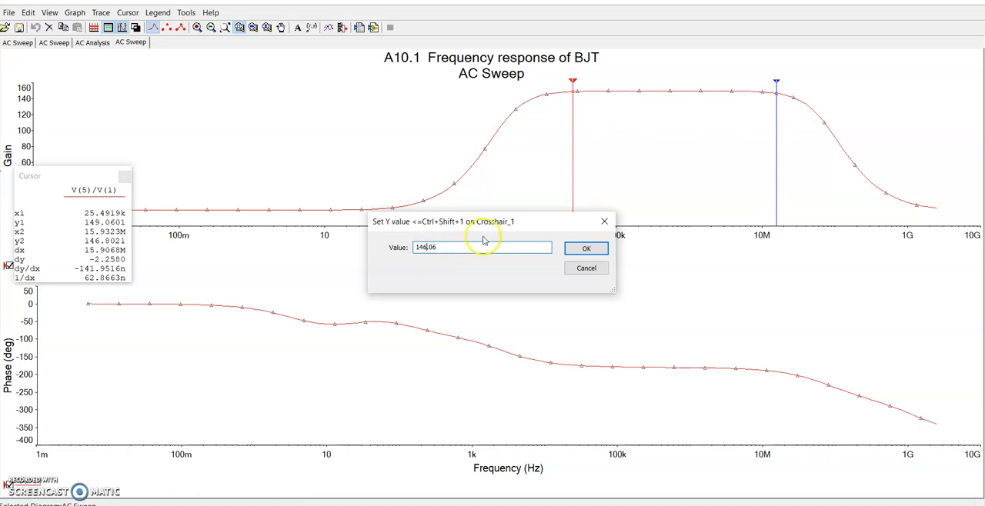
{"action": "left_click", "coordinate": [585, 248]}
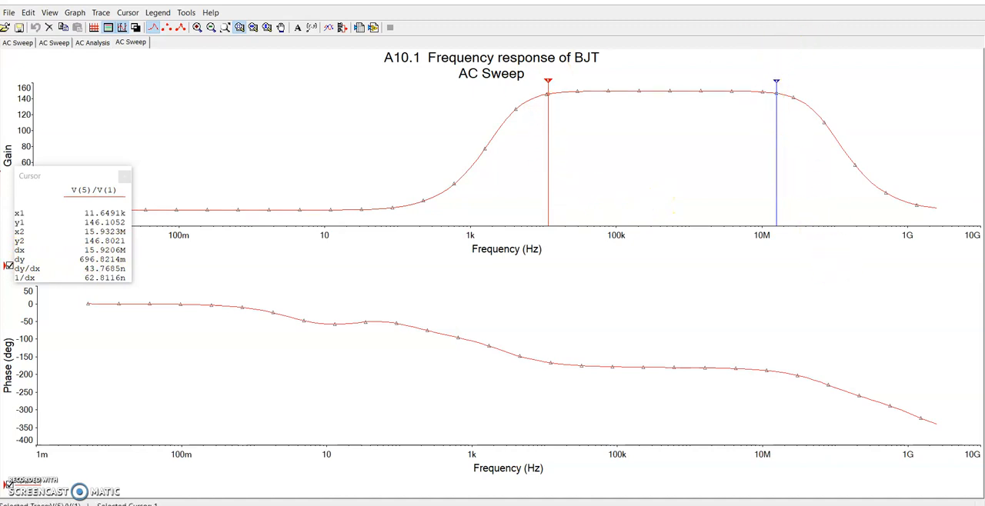
{"action": "left_click", "coordinate": [548, 89]}
Switch from the graph to the A10.2 Frequency Response of FET design and review its AC sweep frequency parameters and output variables
{"action": "left_click", "coordinate": [968, 1]}
{"action": "left_click", "coordinate": [334, 494]}
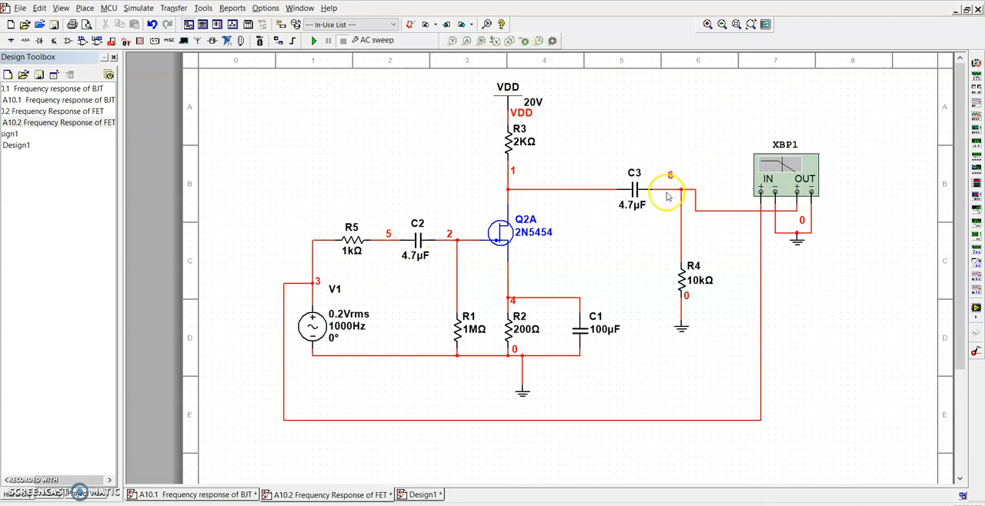
{"action": "left_click", "coordinate": [406, 41]}
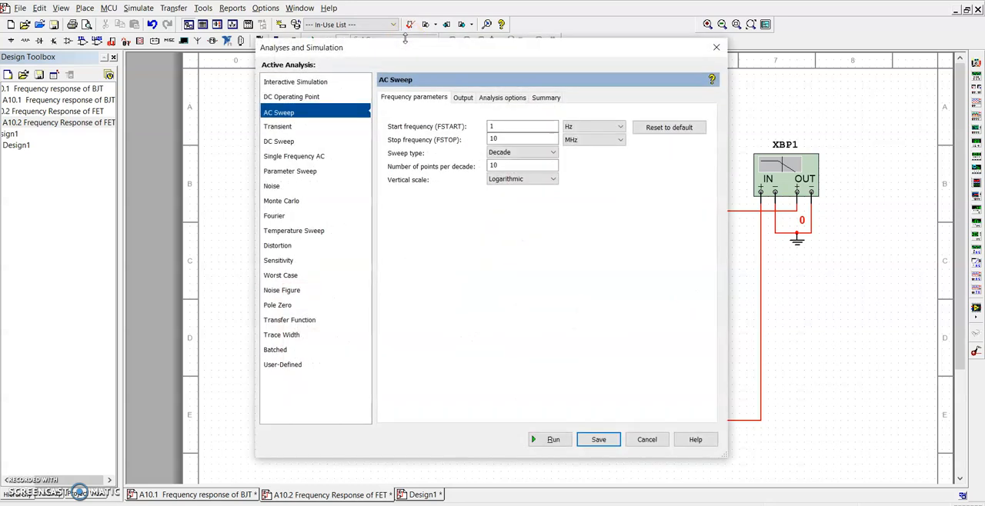
{"action": "left_click", "coordinate": [461, 98]}
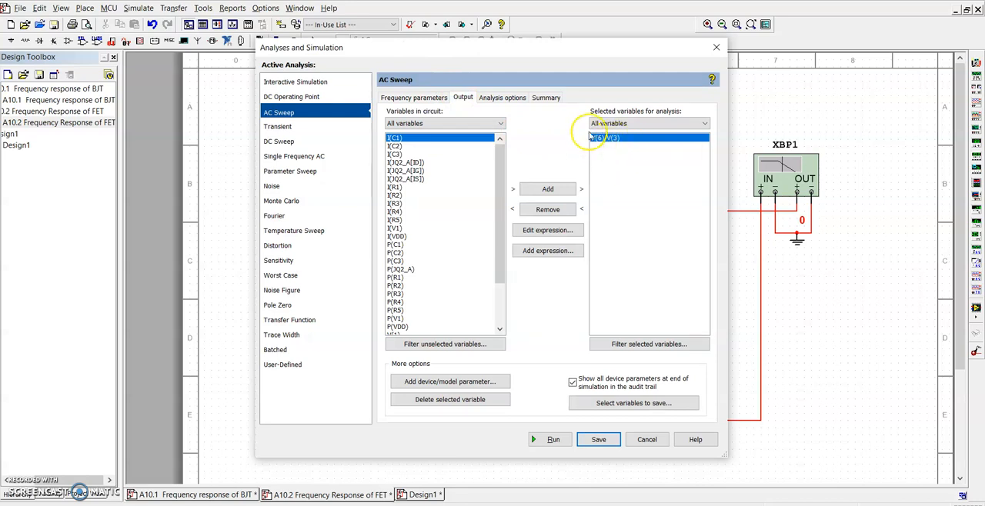
{"action": "left_click", "coordinate": [716, 49]}
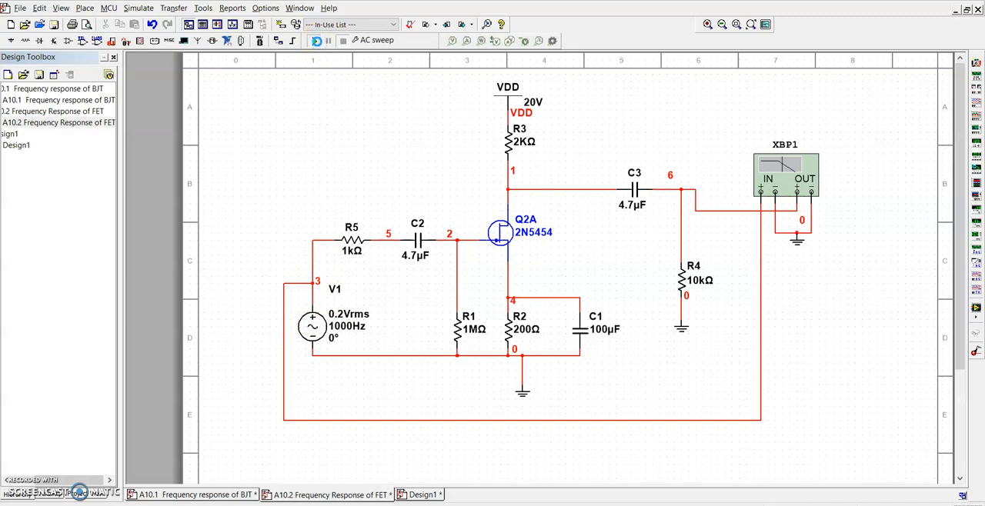
Run the AC sweep on the FET amplifier and set the gain plot's vertical axis scale to linear
{"action": "left_click", "coordinate": [316, 40]}
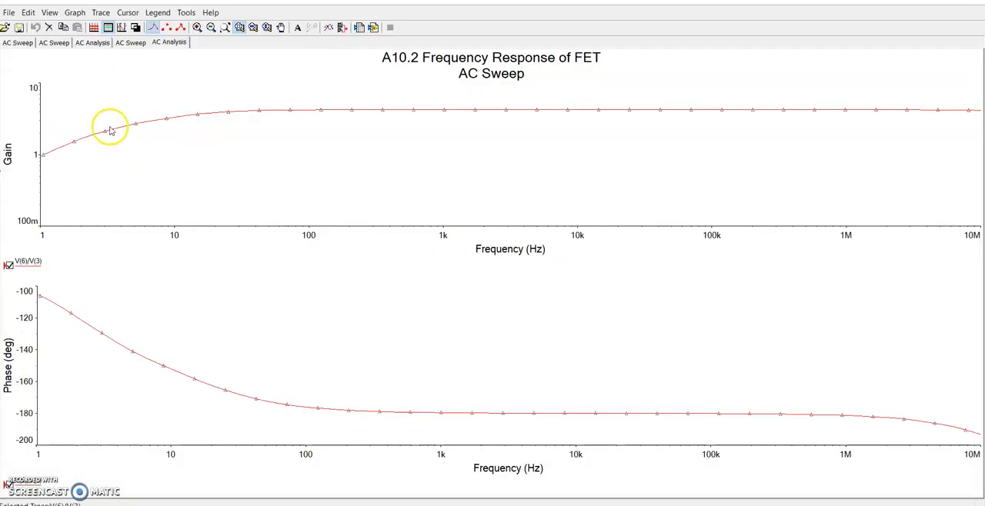
{"action": "double_click", "coordinate": [8, 159]}
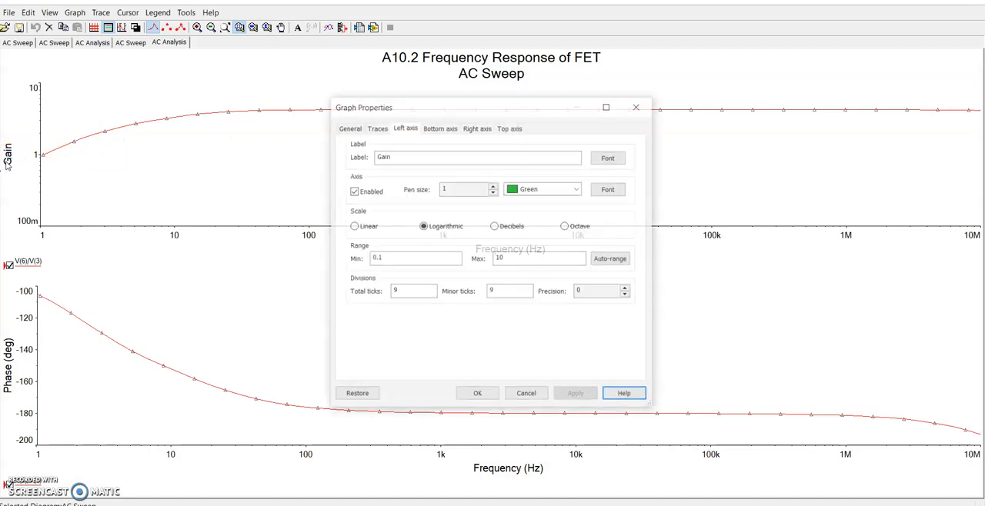
{"action": "left_click", "coordinate": [353, 226]}
{"action": "left_click", "coordinate": [475, 395]}
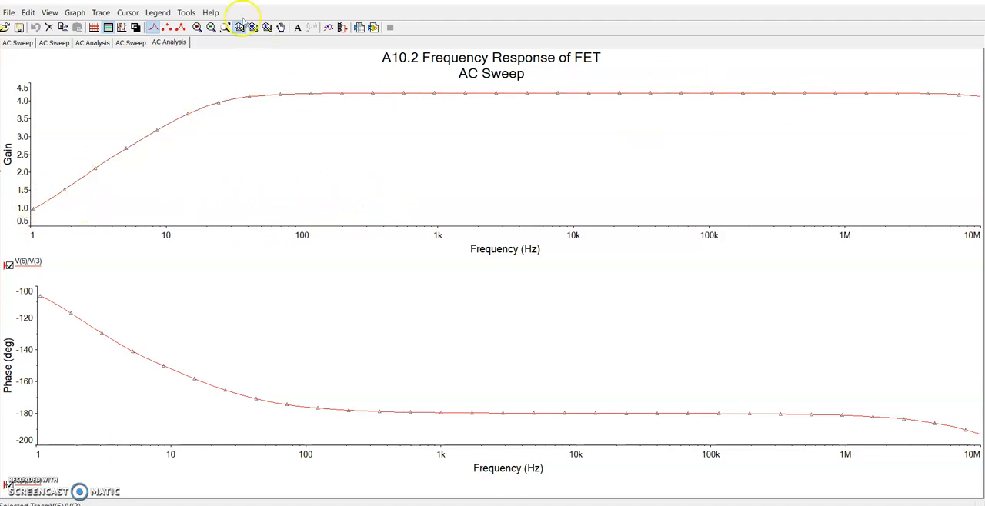
Show the measurement cursors on the FET gain plot and place the first cursor on the flat region at about 2.08 kHz
{"action": "left_click", "coordinate": [124, 13]}
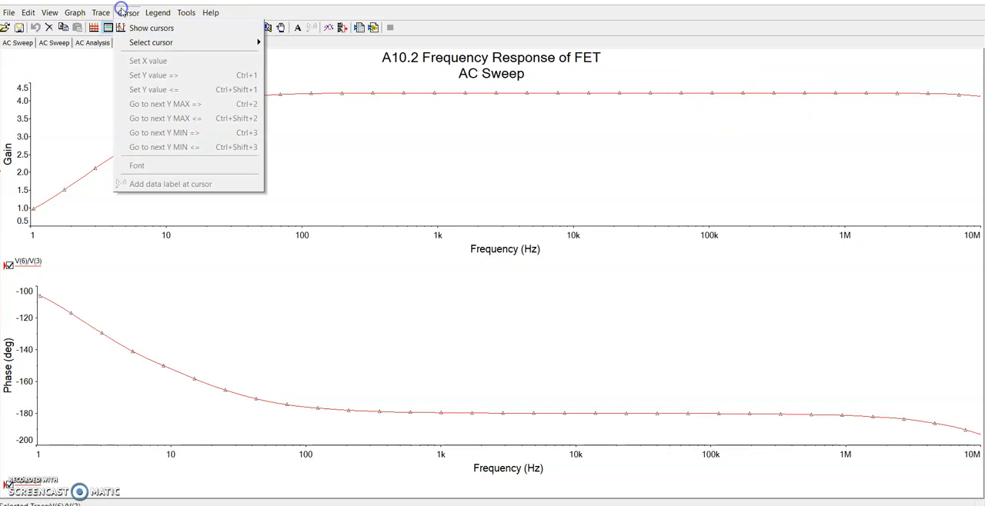
{"action": "left_click", "coordinate": [138, 30]}
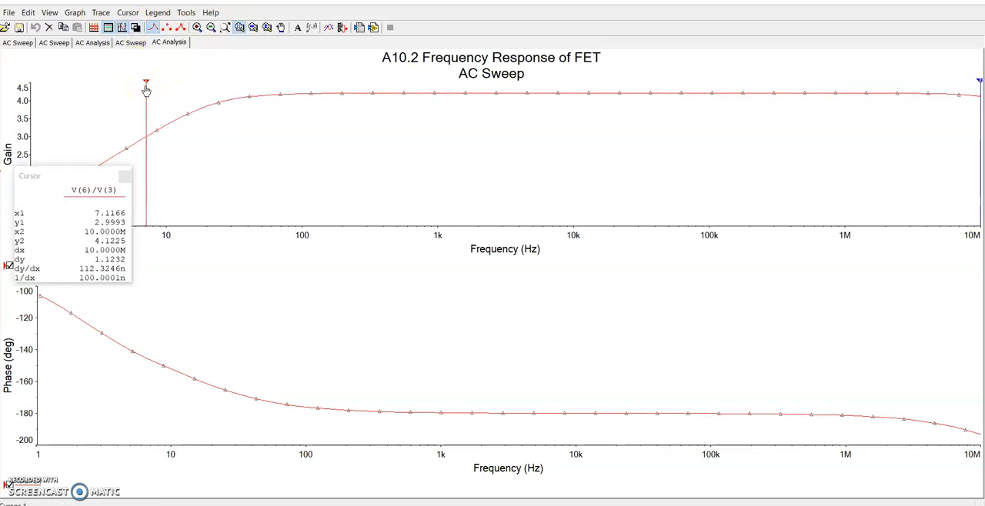
{"action": "left_click_drag", "start_coordinate": [145, 87], "coordinate": [480, 172]}
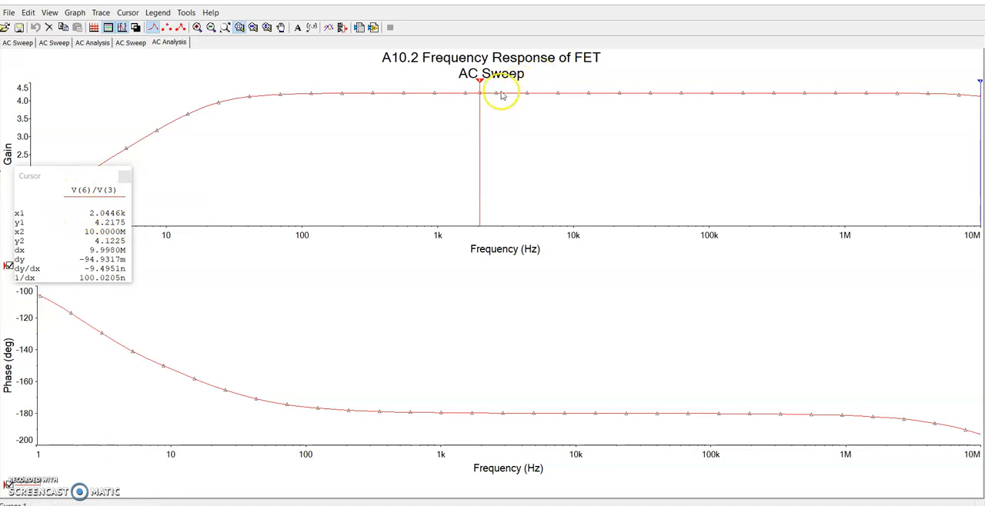
{"action": "left_click_drag", "start_coordinate": [480, 90], "coordinate": [481, 89]}
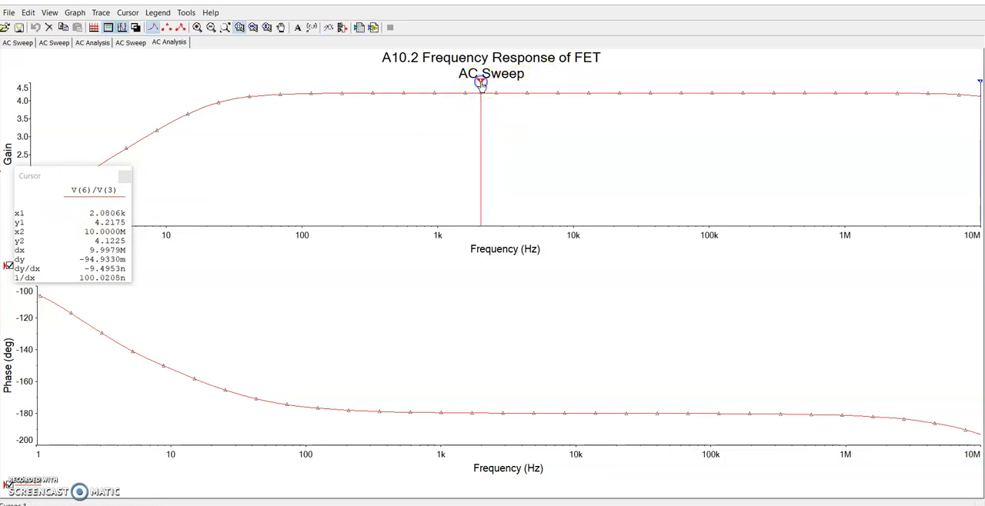
Send the first cursor to the next point towards lower frequencies where the FET gain has a Y value of 1.217
{"action": "right_click", "coordinate": [481, 86]}
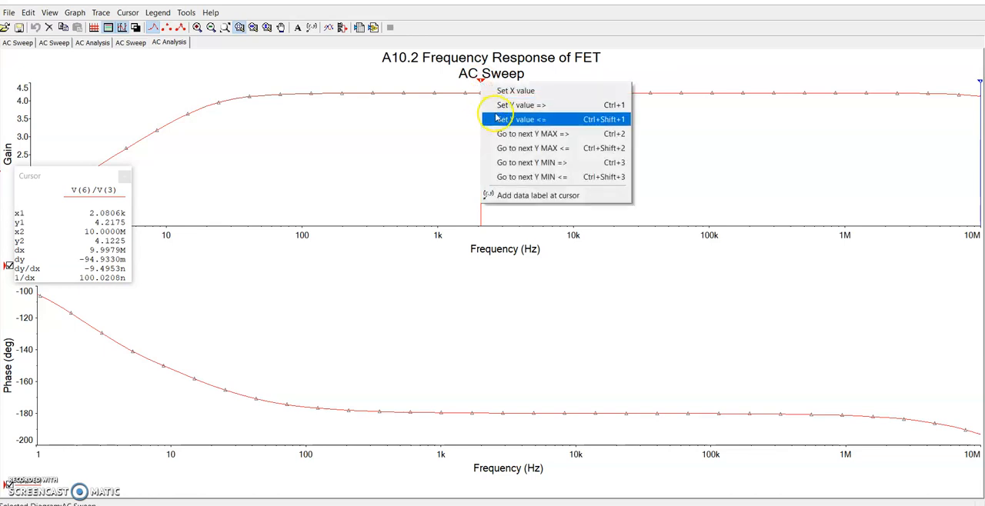
{"action": "left_click", "coordinate": [560, 120]}
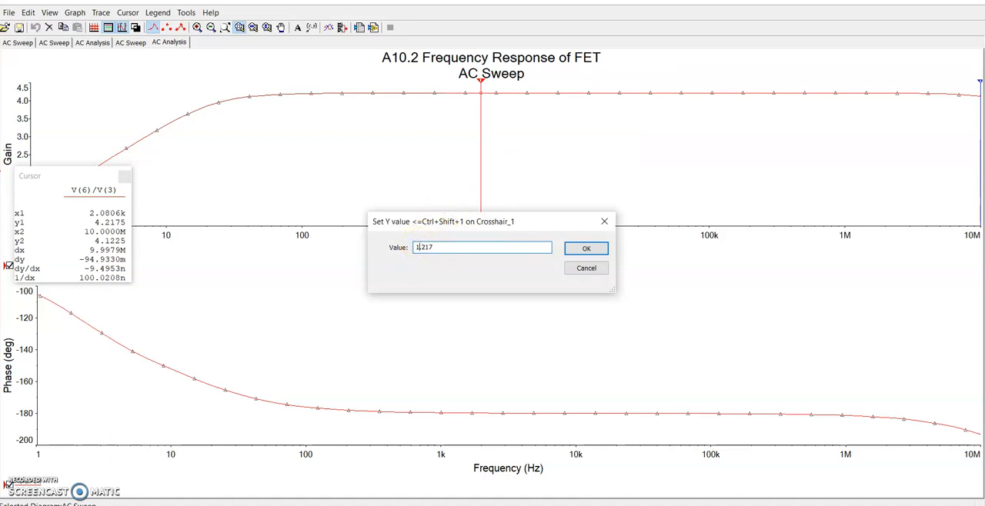
{"action": "left_click", "coordinate": [586, 248]}
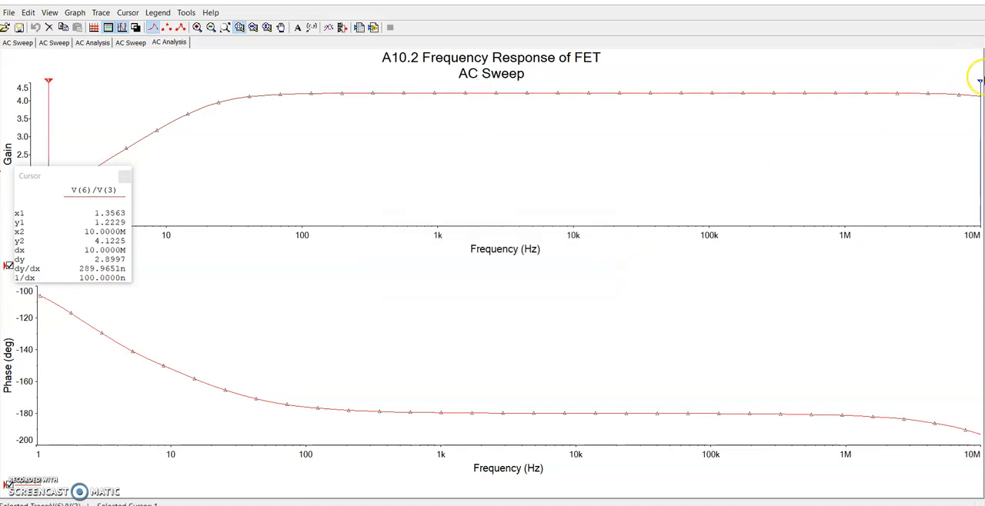
Move the second cursor to about 26.3 kHz and try to send it towards higher frequencies to a Y value of 1.218
{"action": "left_click_drag", "start_coordinate": [979, 86], "coordinate": [629, 175]}
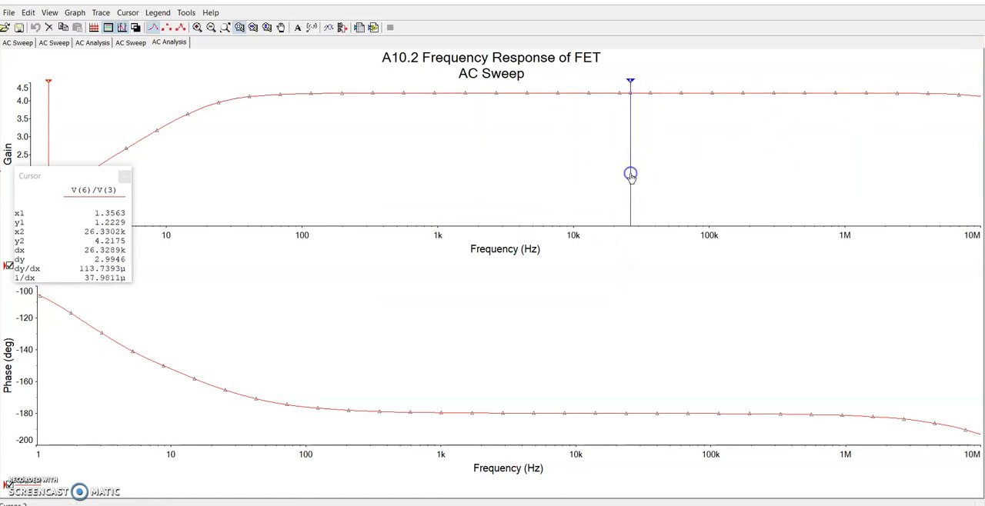
{"action": "right_click", "coordinate": [630, 84]}
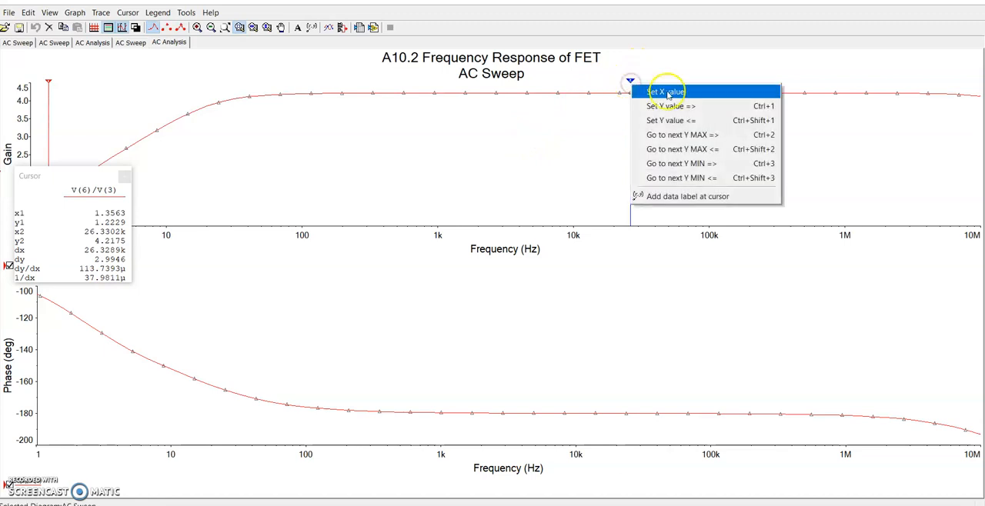
{"action": "left_click", "coordinate": [709, 113]}
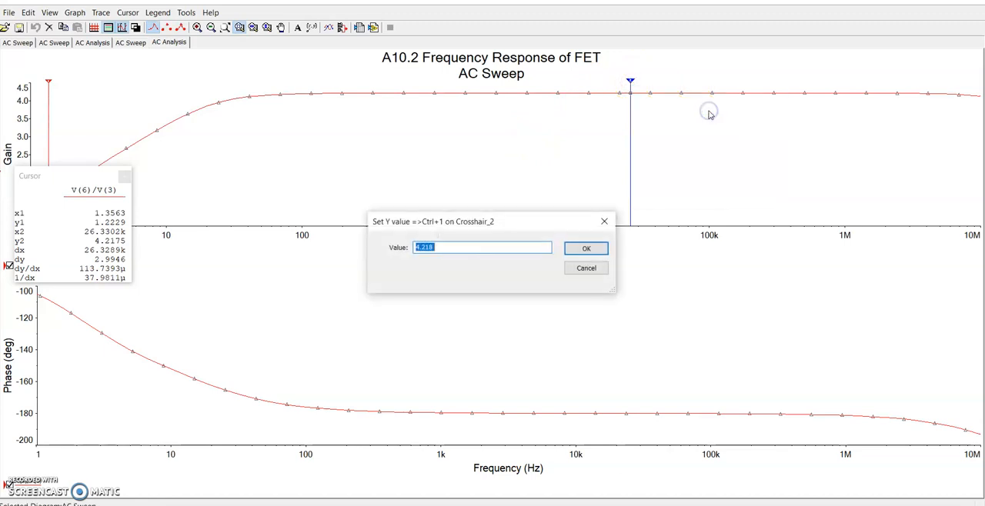
{"action": "left_click", "coordinate": [421, 247]}
{"action": "left_click", "coordinate": [588, 248]}
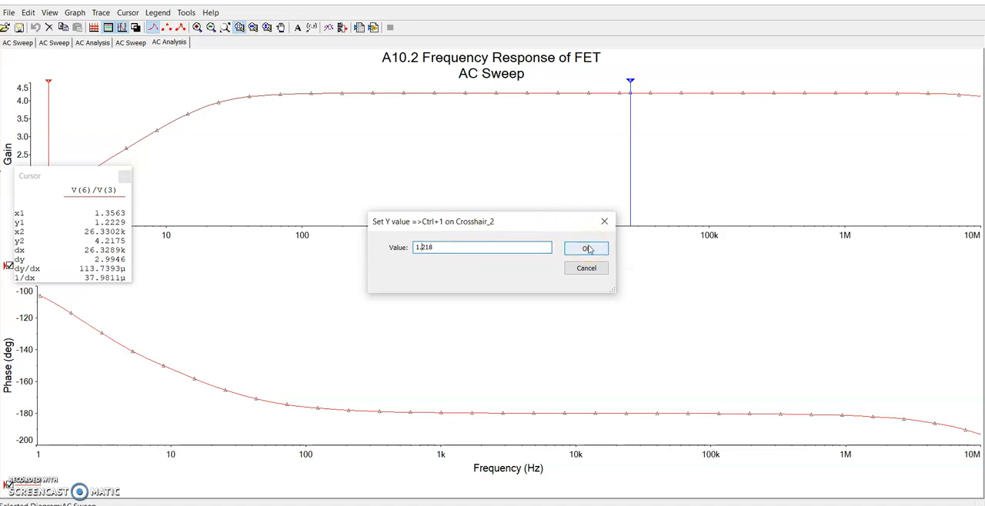
{"action": "left_click", "coordinate": [588, 249]}
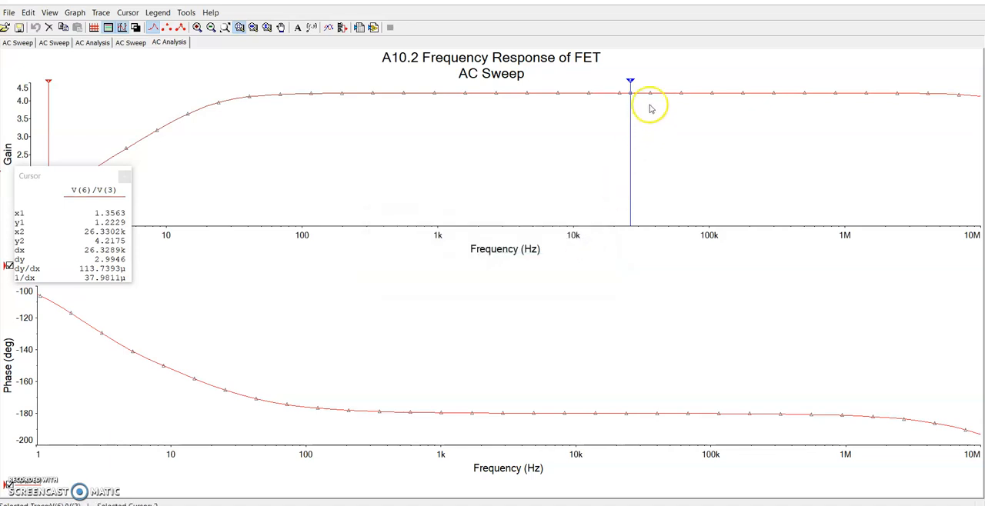
Shift the second cursor to about 27.5 kHz and retry sending it towards higher frequencies to a Y value of 1.218
{"action": "left_click", "coordinate": [629, 87]}
{"action": "left_click", "coordinate": [629, 84]}
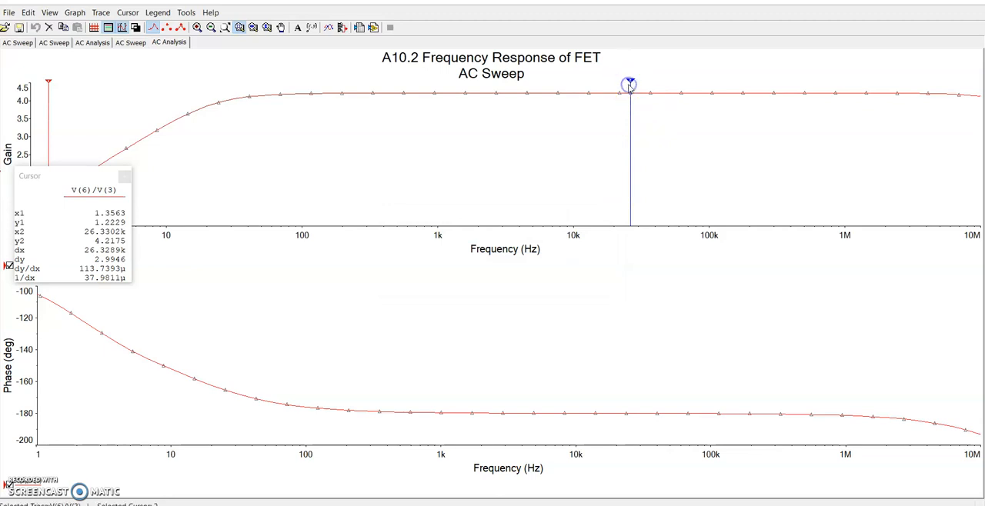
{"action": "right_click", "coordinate": [632, 83]}
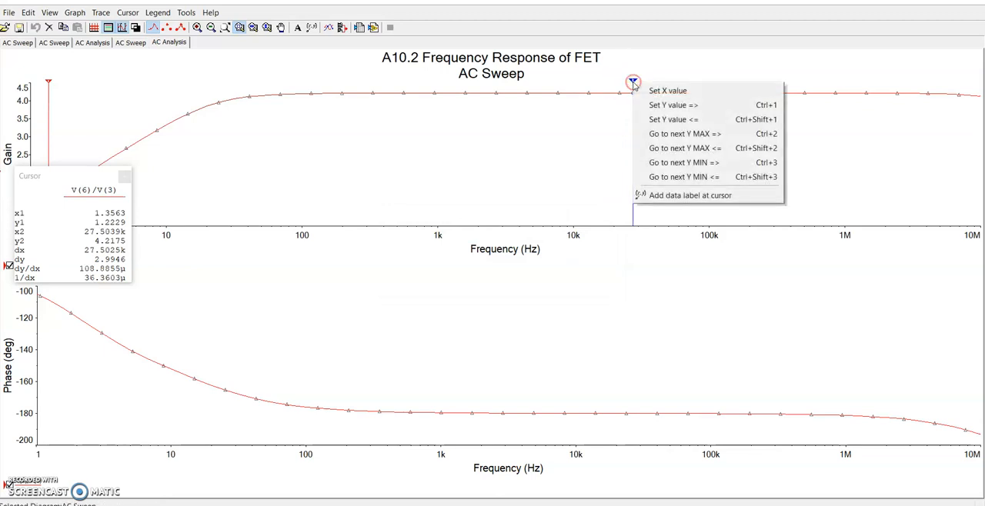
{"action": "left_click", "coordinate": [691, 105]}
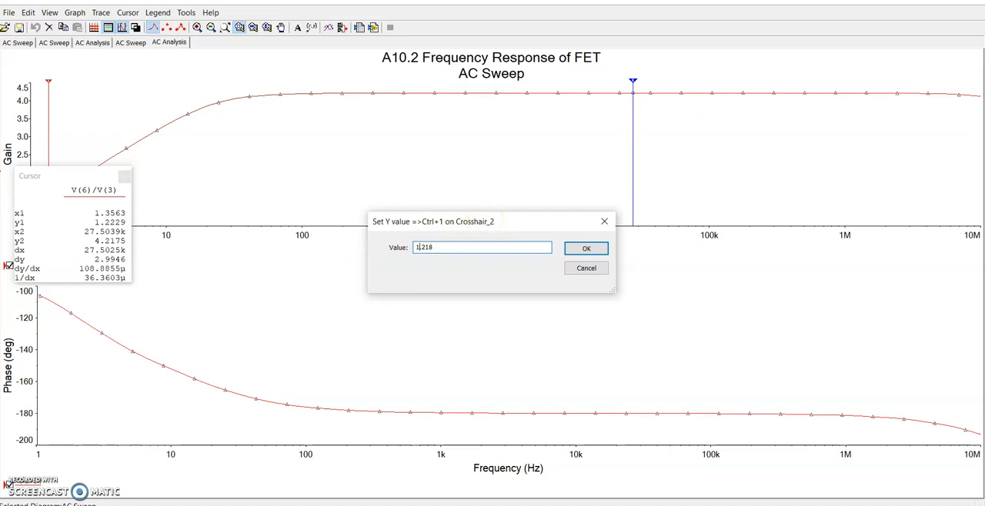
{"action": "left_click", "coordinate": [599, 248]}
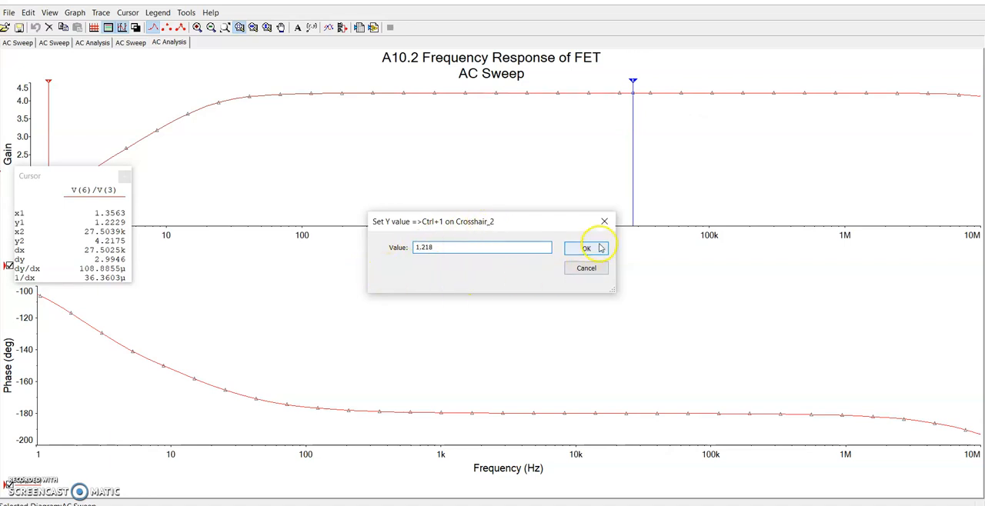
{"action": "left_click", "coordinate": [586, 248]}
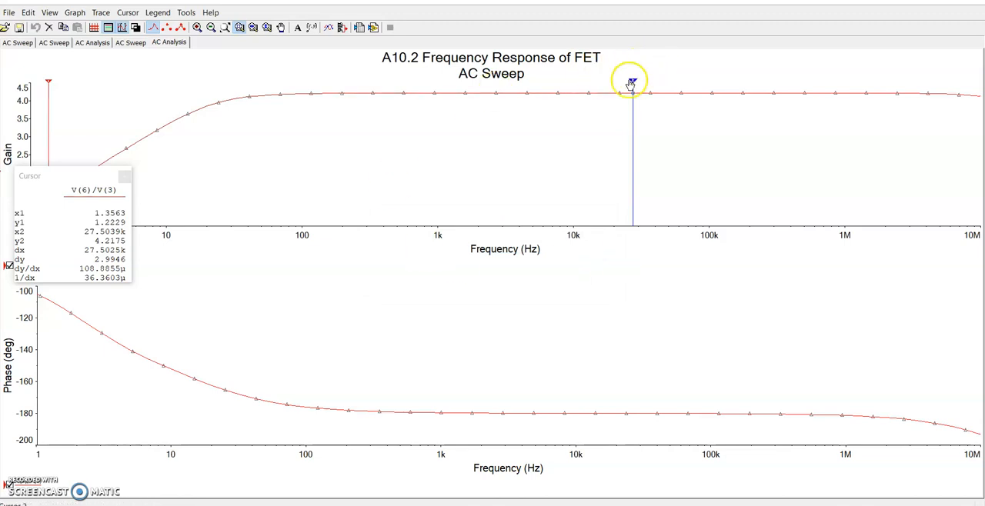
Move the second cursor to the 10 MHz end of the gain curve and reposition the cursor readout clear of the curve's low-frequency part
{"action": "left_click_drag", "start_coordinate": [632, 84], "coordinate": [956, 79]}
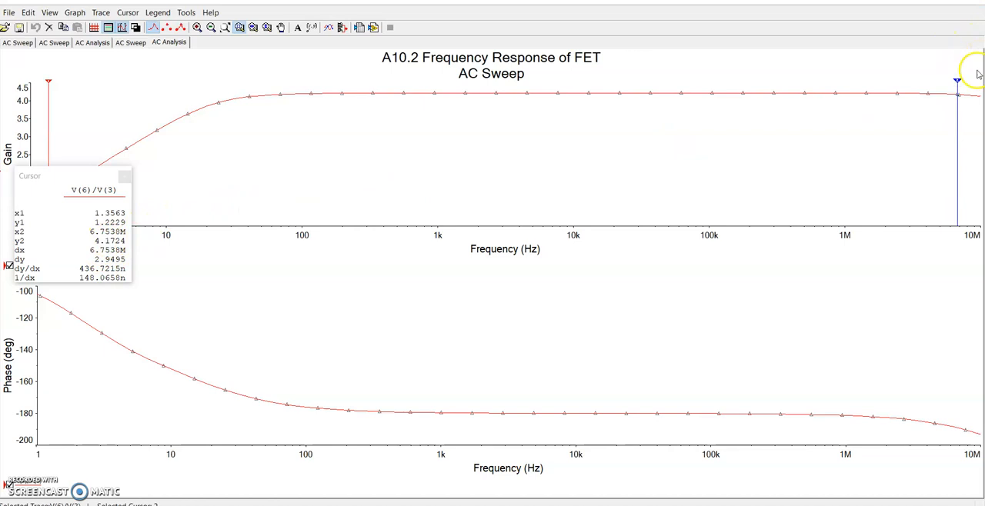
{"action": "left_click_drag", "start_coordinate": [957, 83], "coordinate": [981, 86]}
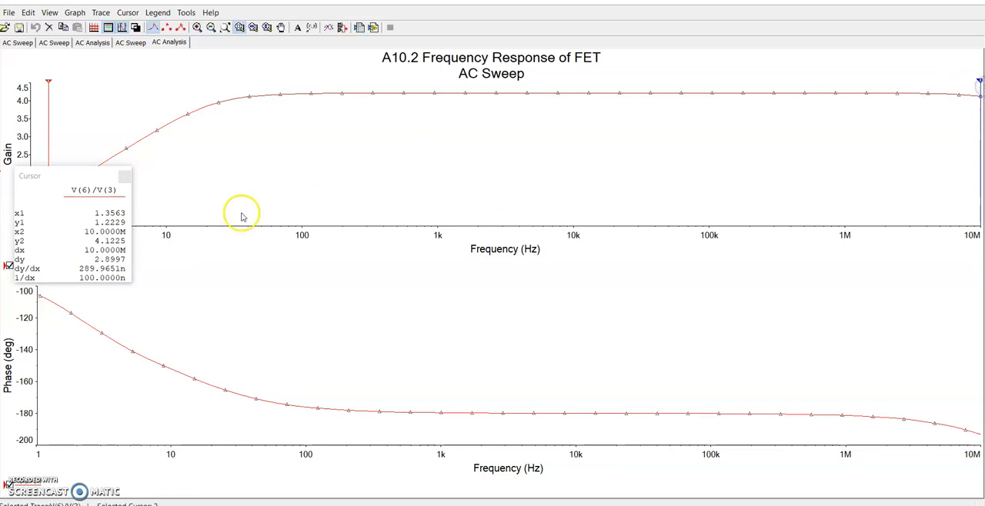
{"action": "left_click_drag", "start_coordinate": [86, 177], "coordinate": [425, 164]}
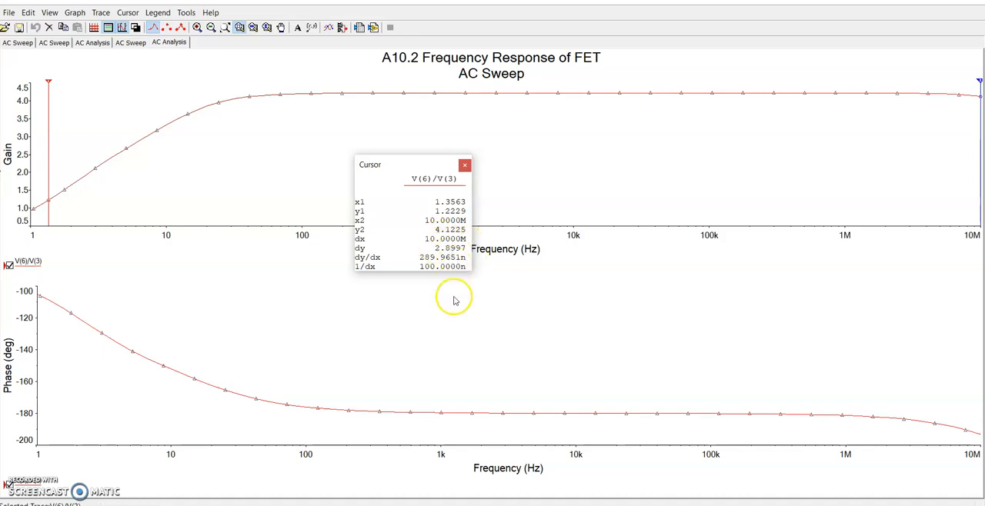
Close the FET frequency response graph and return to the FET amplifier schematic
{"action": "key", "text": "alt+Tab"}
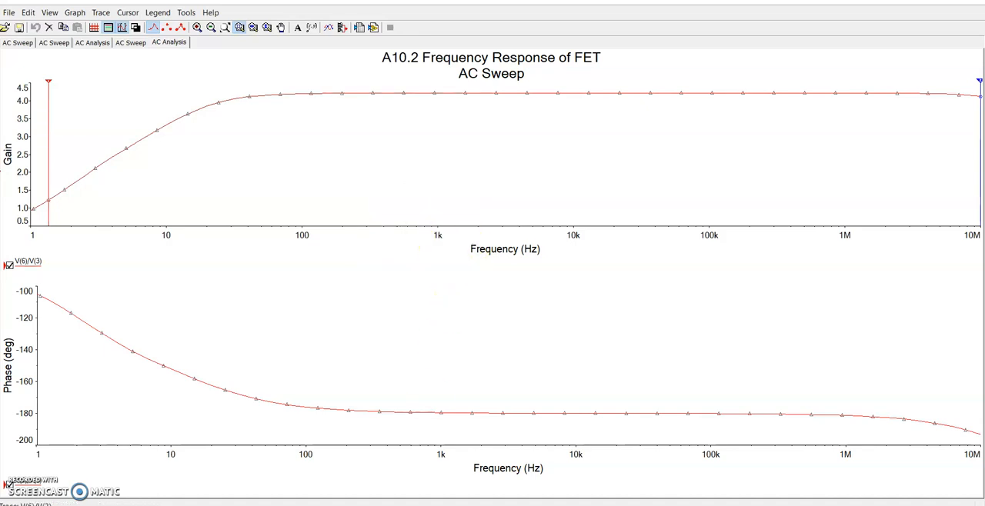
{"action": "key", "text": "alt+Tab"}
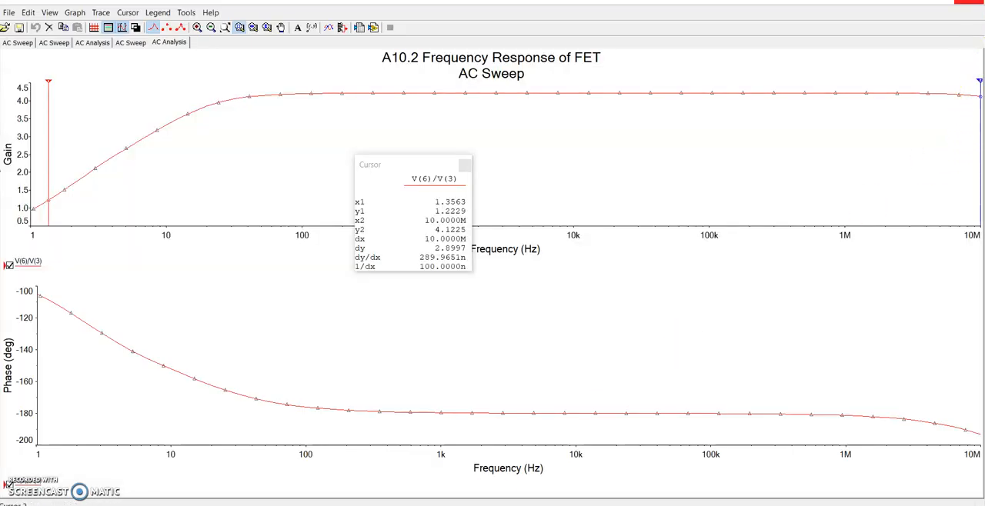
{"action": "left_click", "coordinate": [970, 2]}
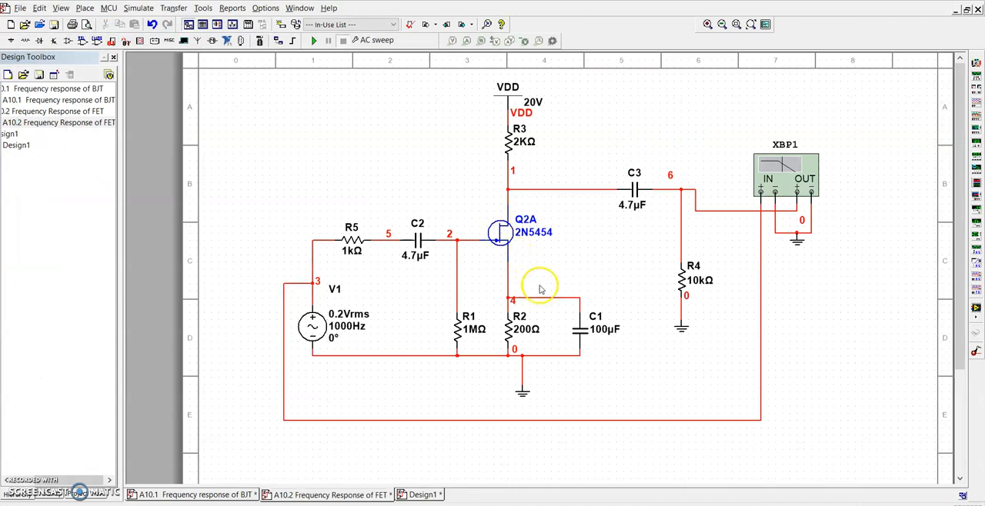